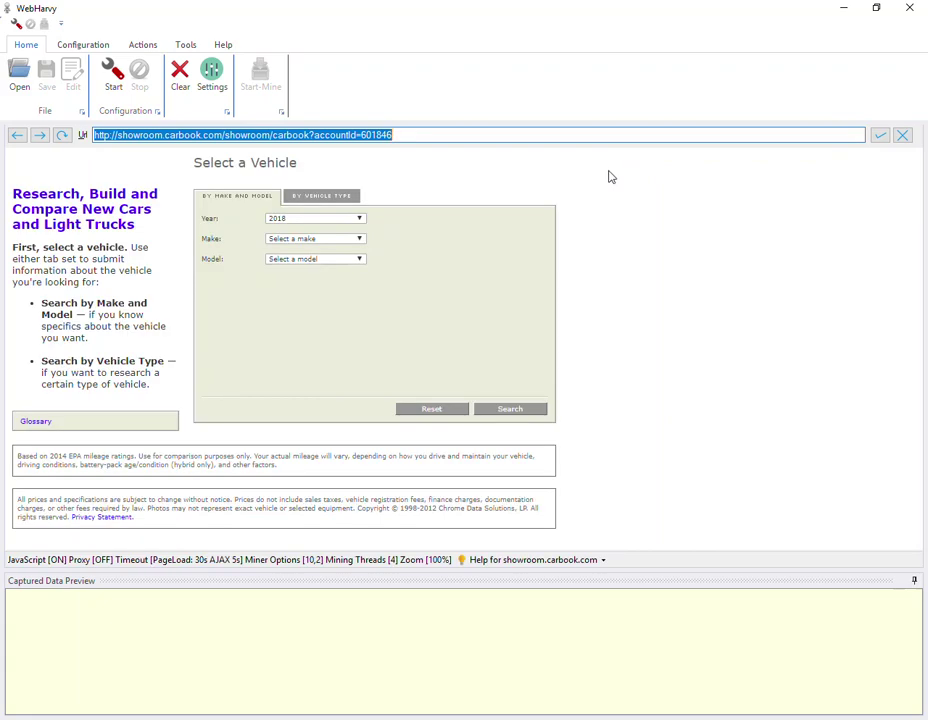
- Set the minimum number of items required in a list to 2 in the advanced miner options and apply the settings
left_click(211, 88)
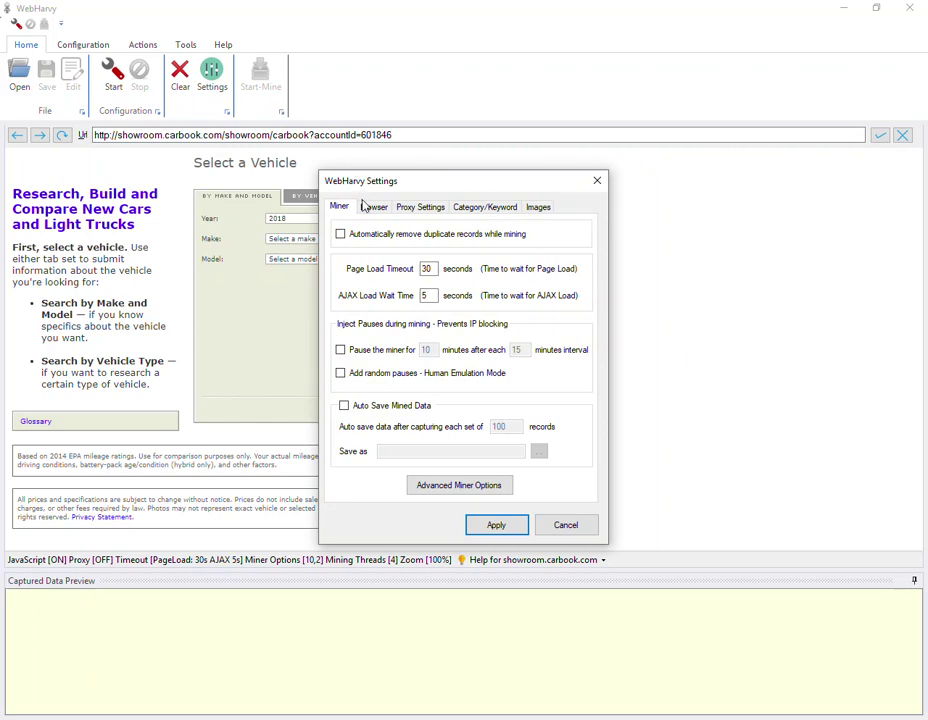
left_click(453, 487)
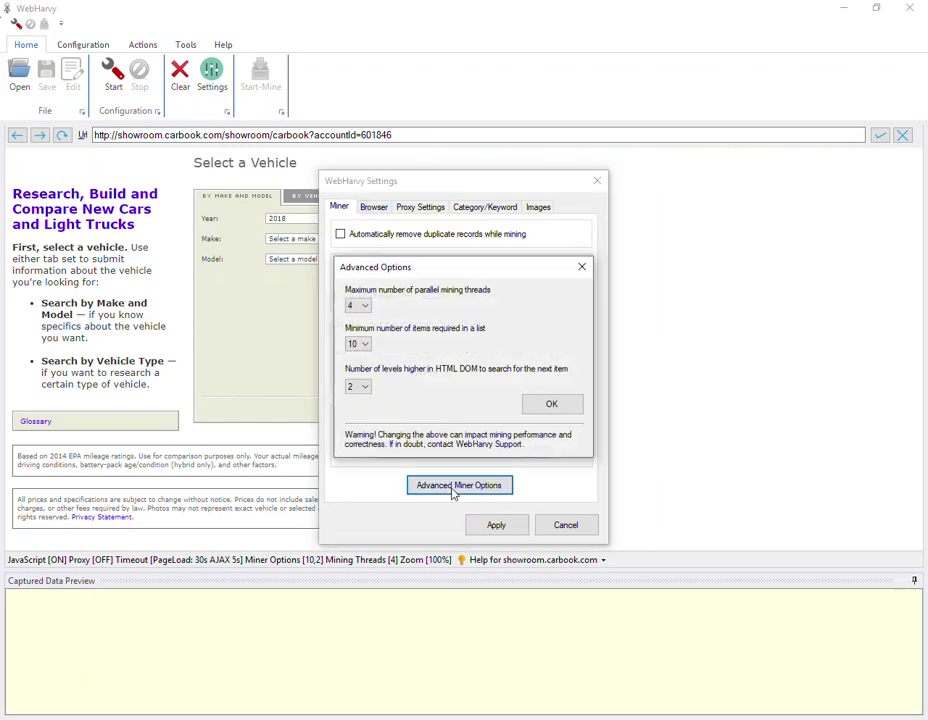
left_click(352, 344)
left_click(358, 346)
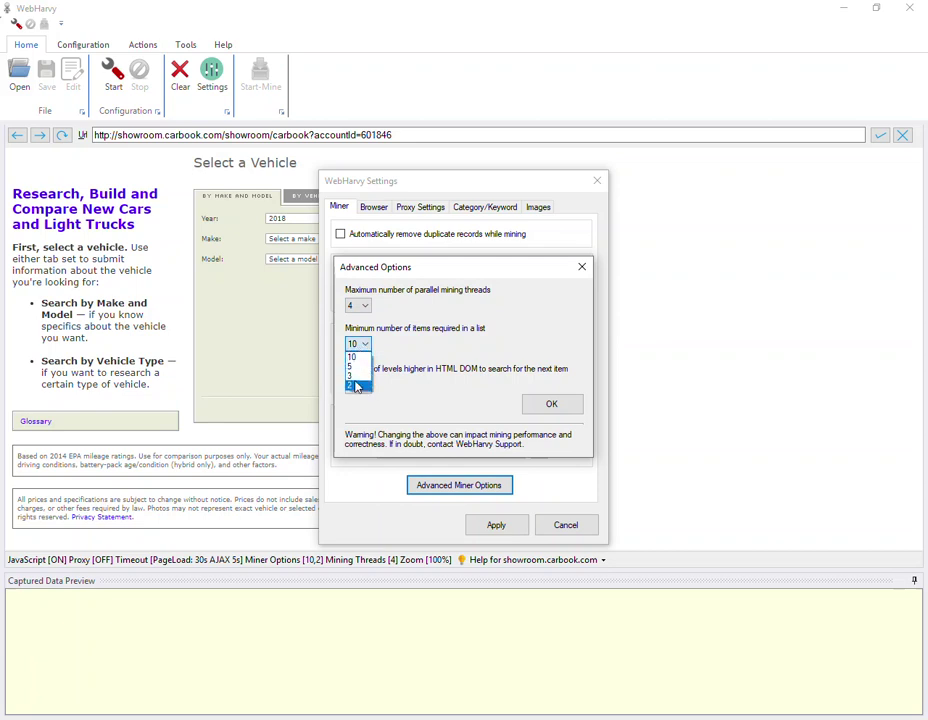
left_click(356, 388)
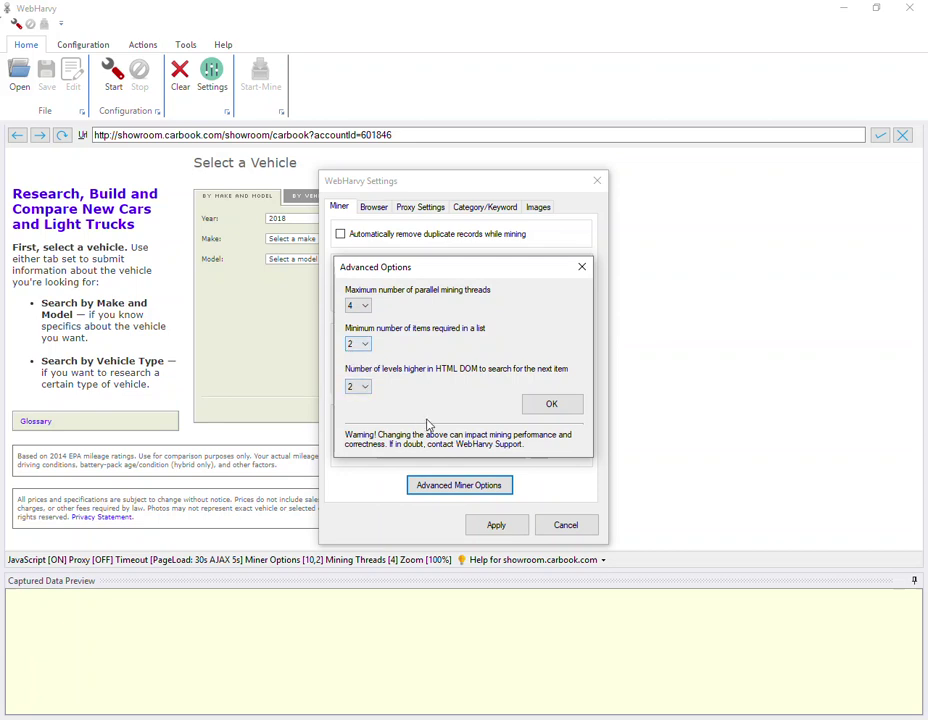
left_click(552, 405)
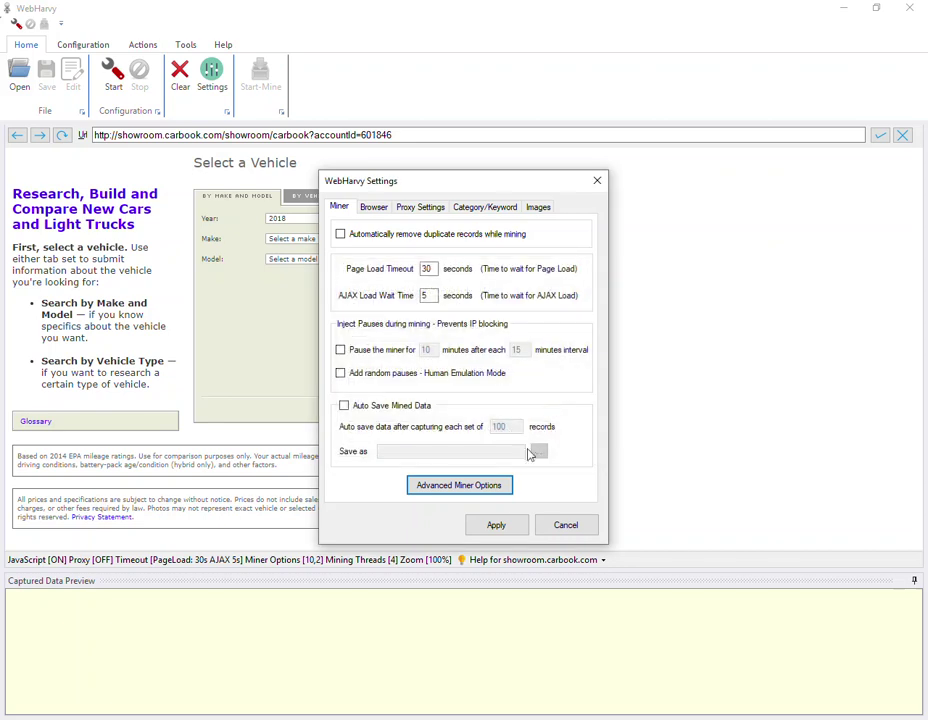
left_click(509, 527)
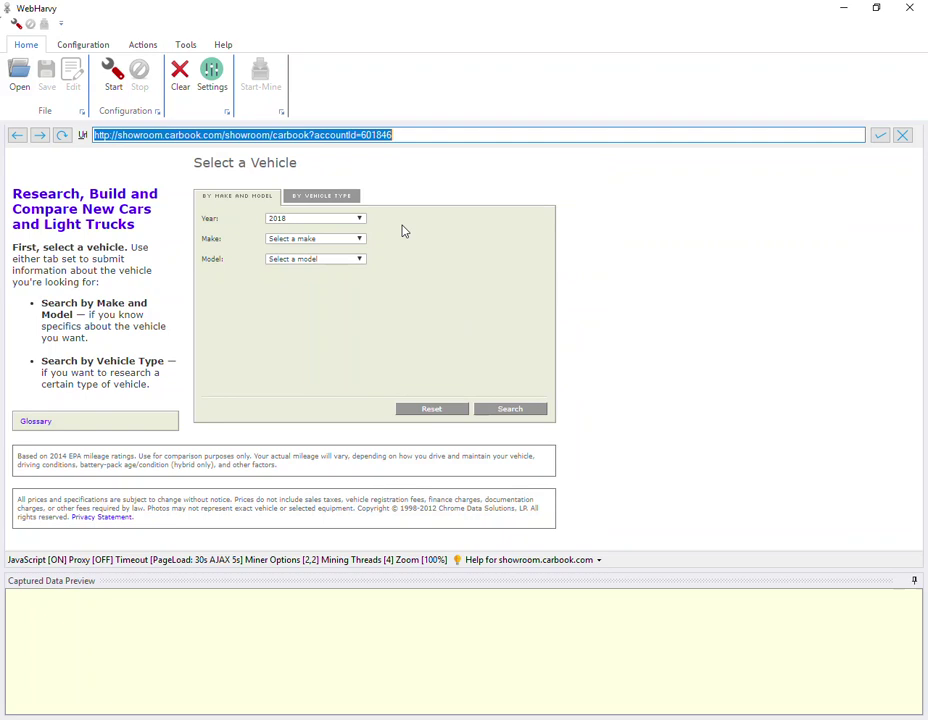
- Start a new scraping configuration and disable pattern detection
left_click(112, 86)
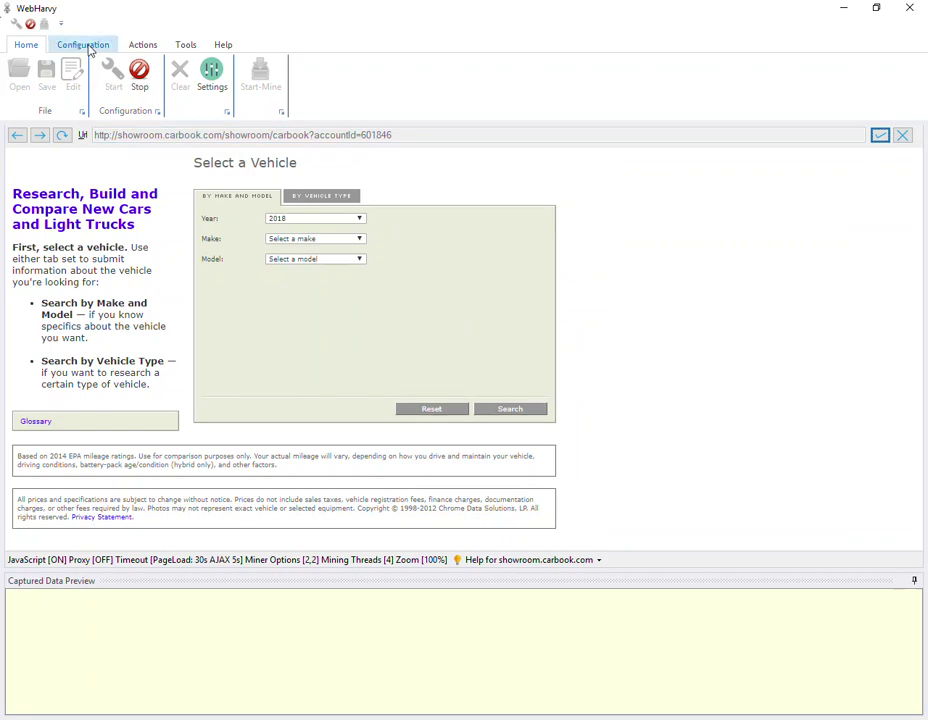
left_click(86, 45)
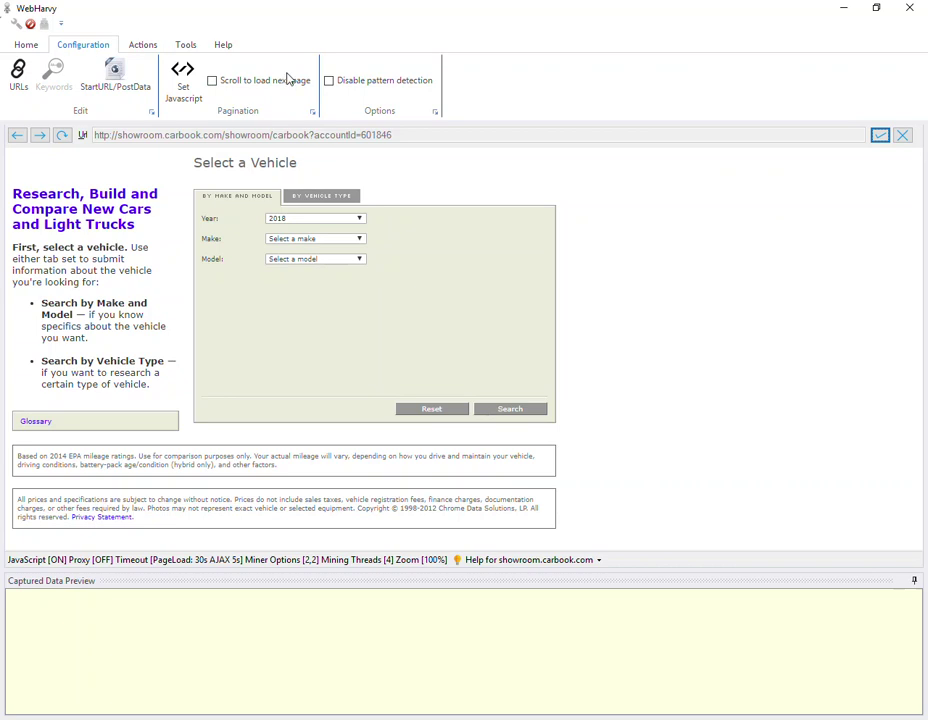
left_click(363, 86)
- Record switching the vehicle search form to By Vehicle Type and selecting 2019 as the year
left_click(320, 203)
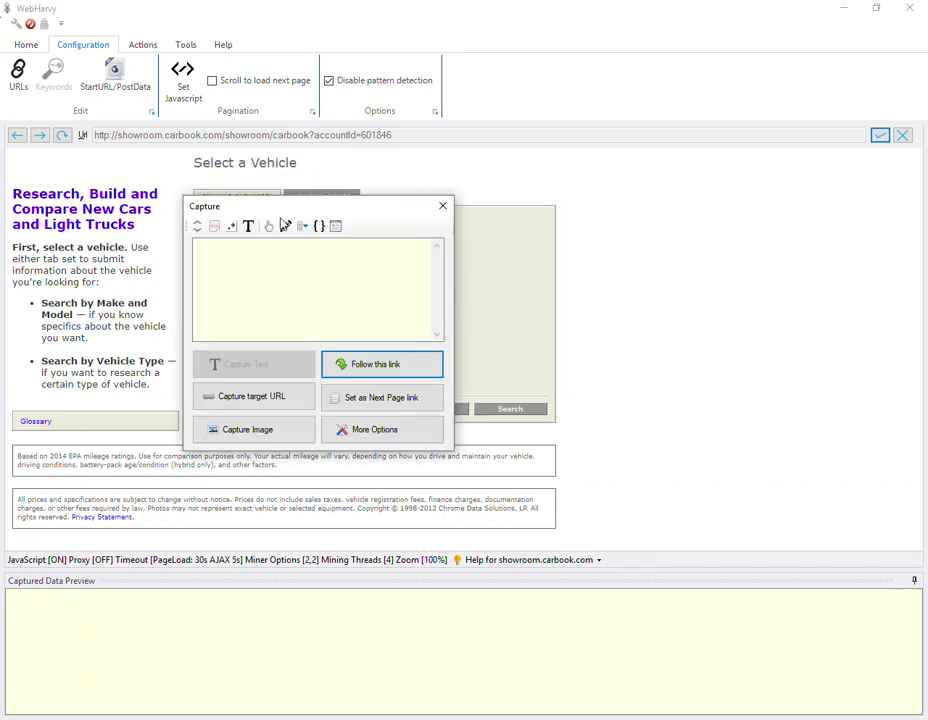
left_click(269, 231)
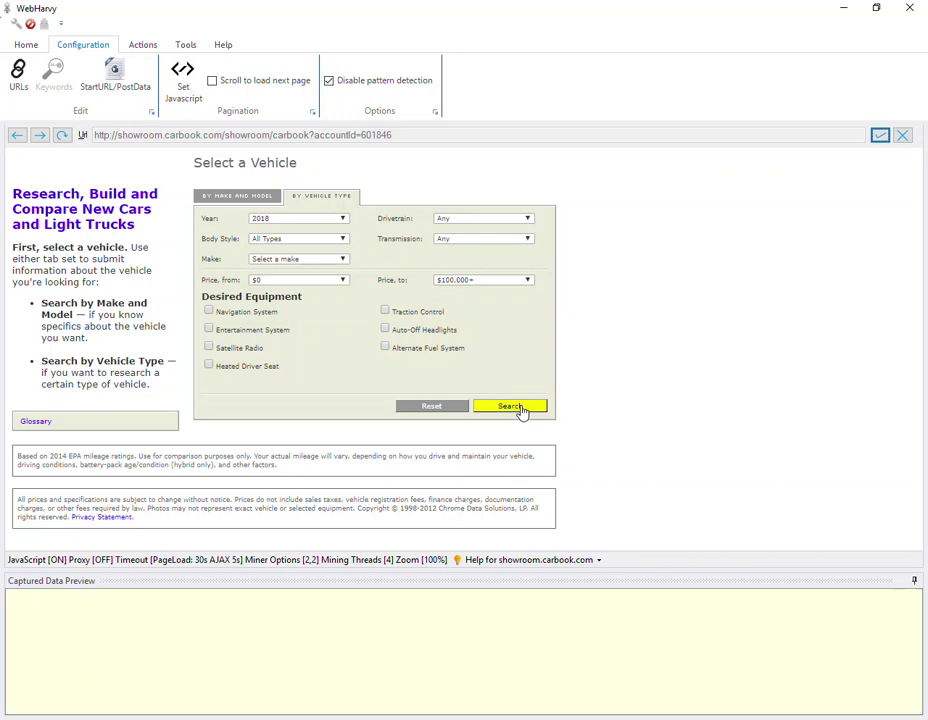
left_click(298, 224)
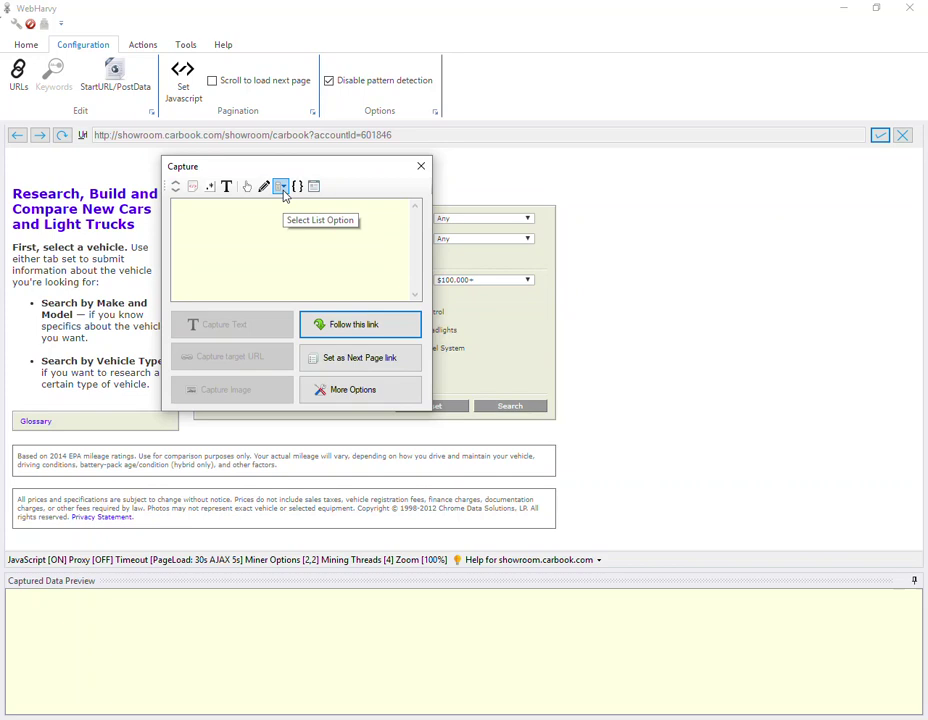
left_click(283, 192)
left_click(378, 290)
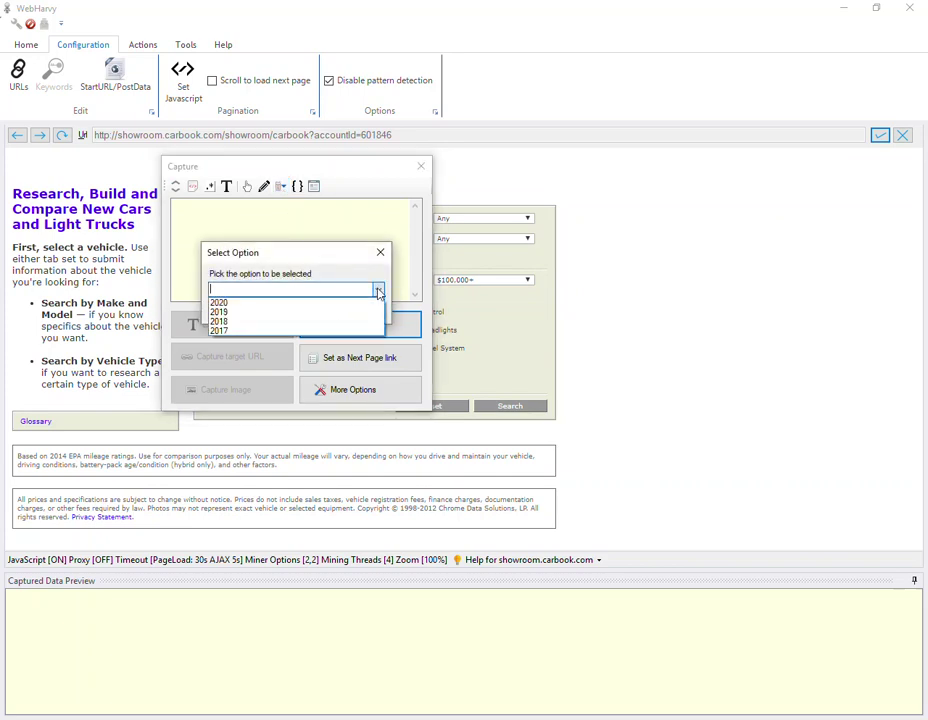
left_click(284, 312)
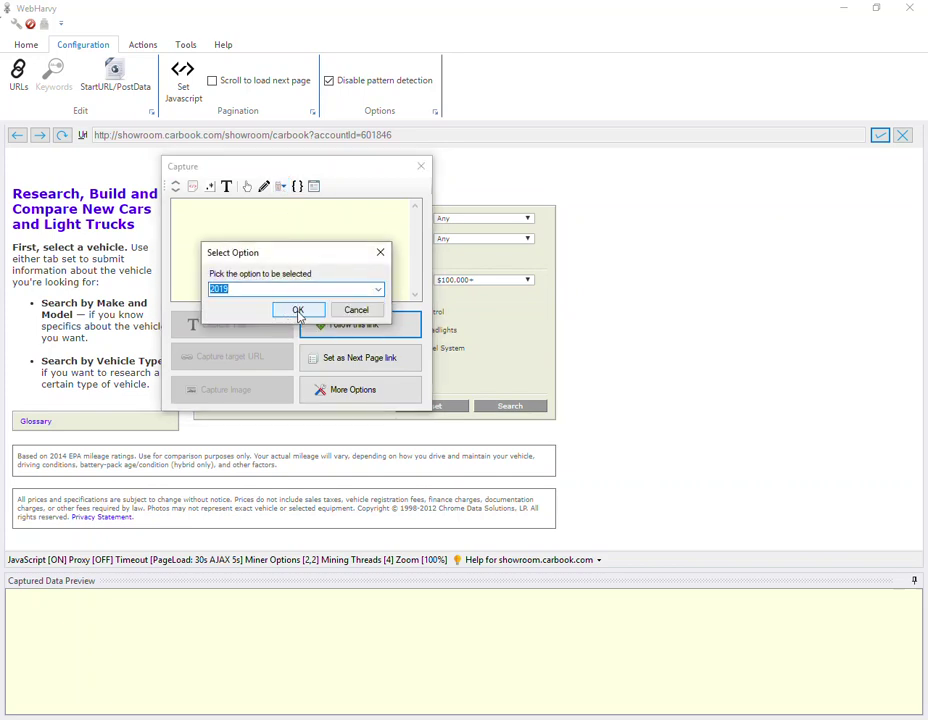
left_click(298, 312)
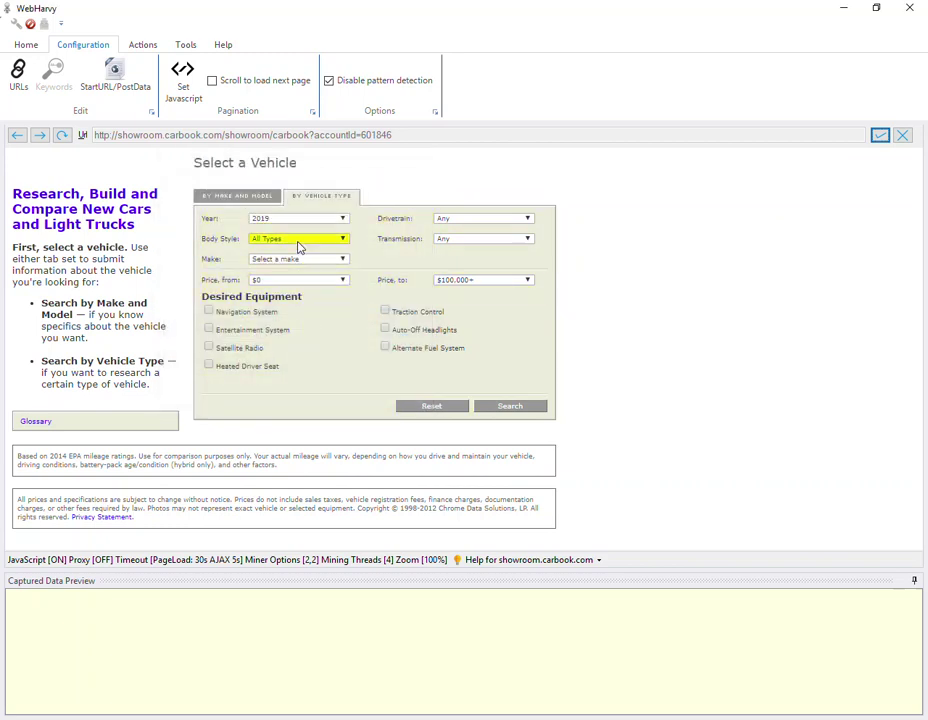
- Record selecting Pickup as the body style and running the vehicle search
left_click(298, 246)
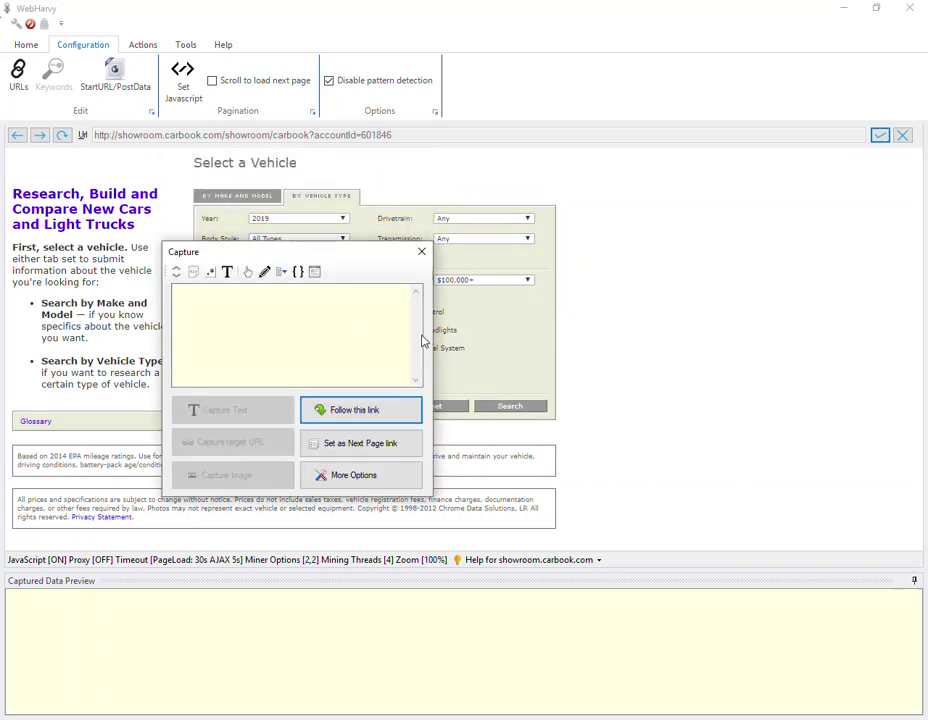
left_click(282, 276)
left_click(378, 374)
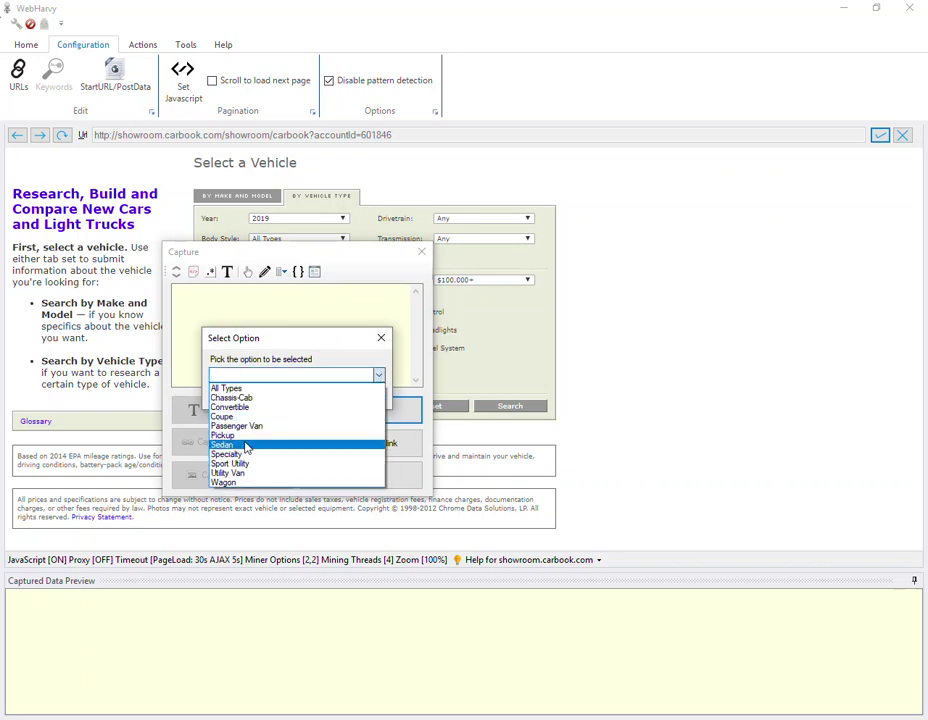
left_click(245, 436)
left_click(298, 396)
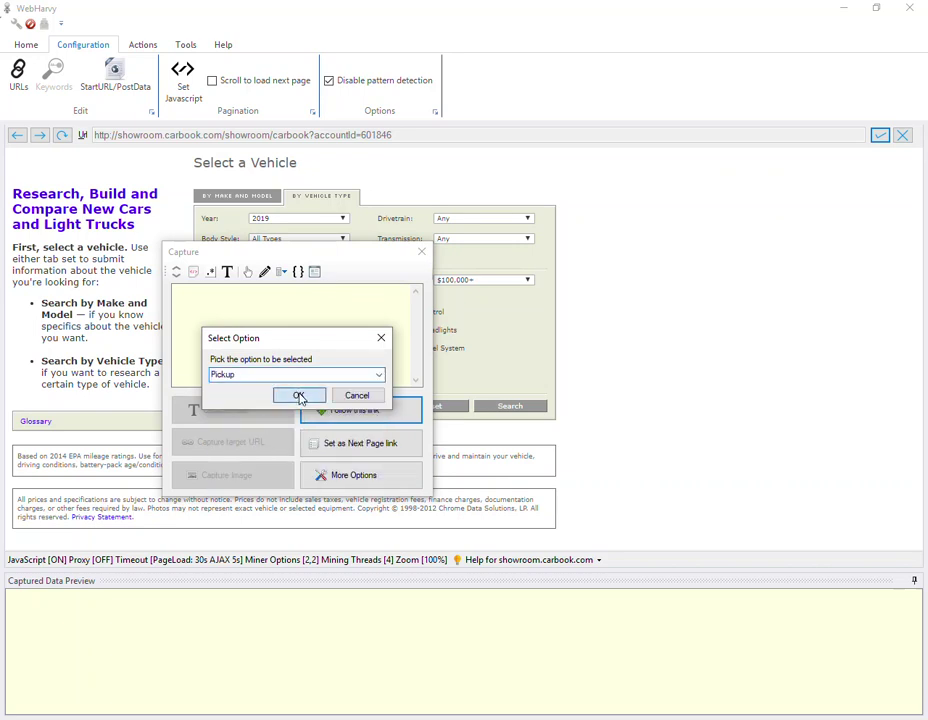
left_click(507, 406)
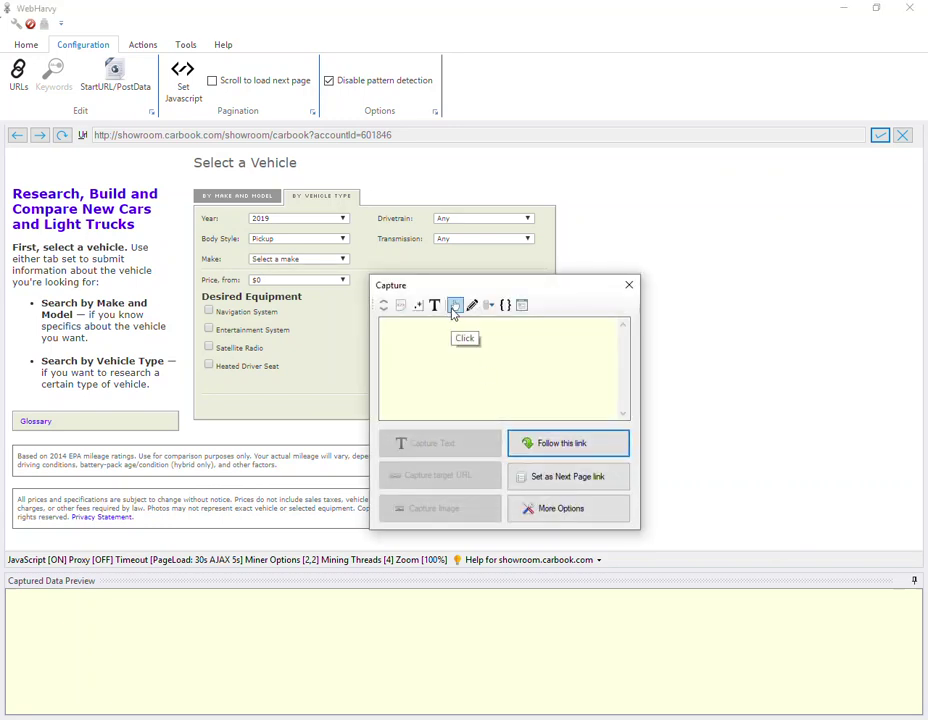
left_click(454, 310)
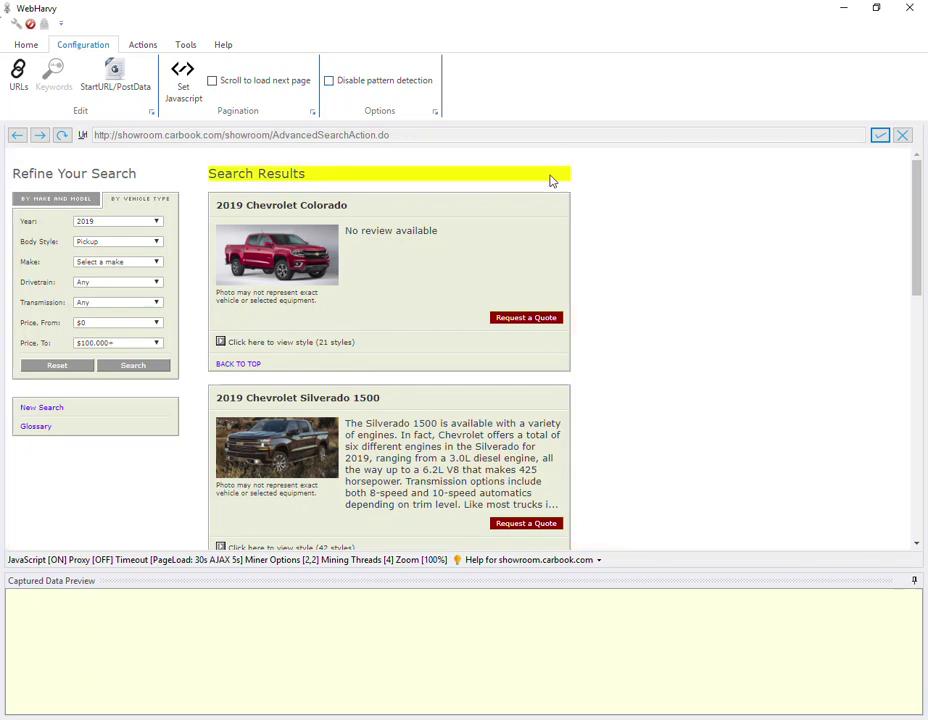
- Record a click on the style expander of the 2019 Chevrolet Colorado to expand the style lists in the results
scroll(443, 237, "down", 1)
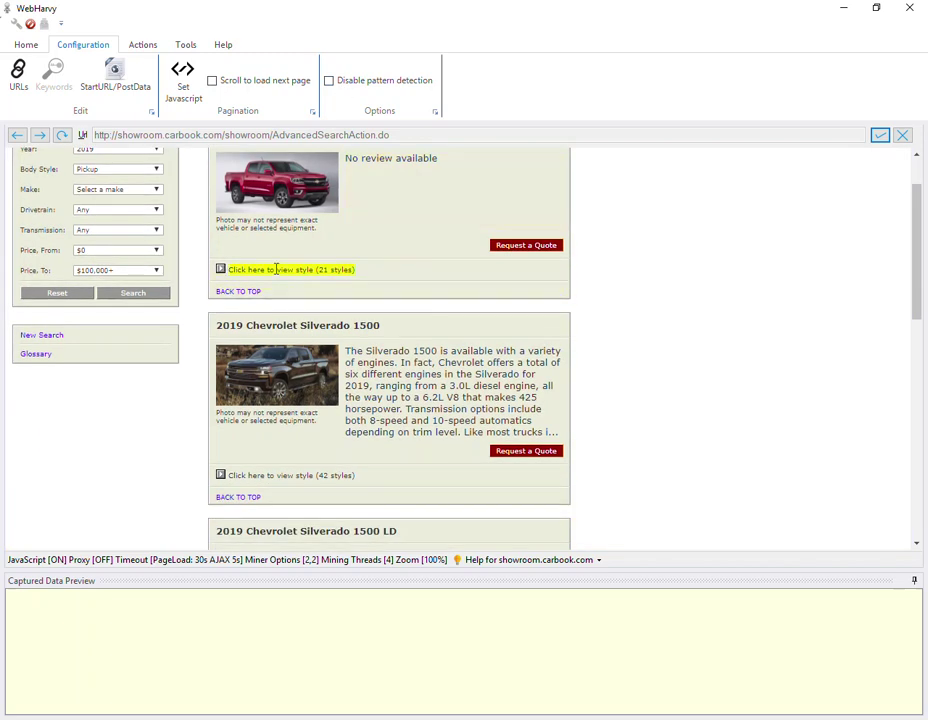
left_click(221, 272)
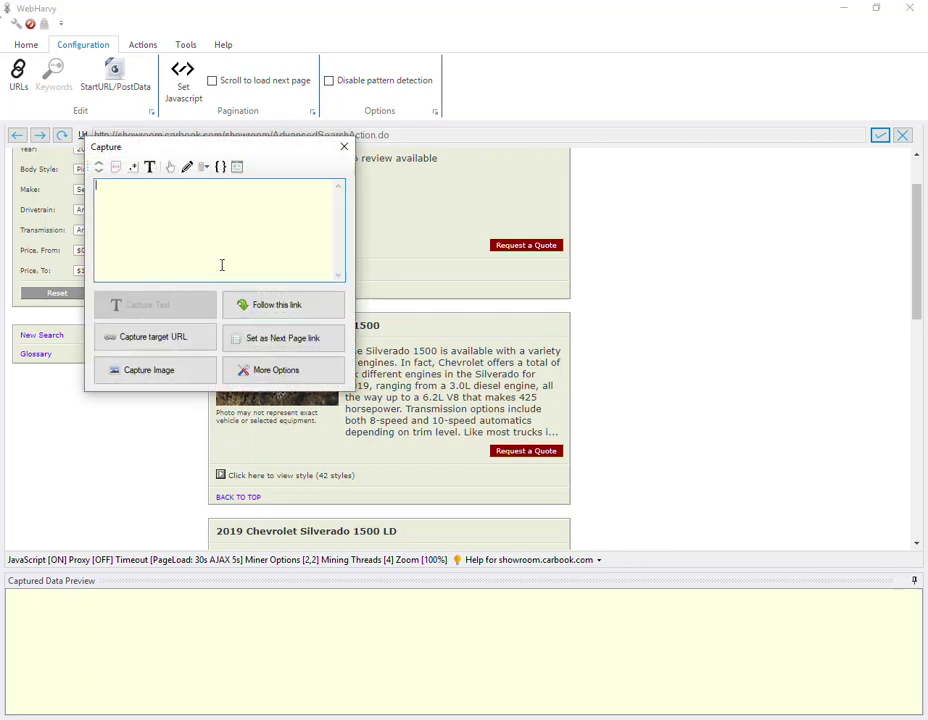
left_click(170, 167)
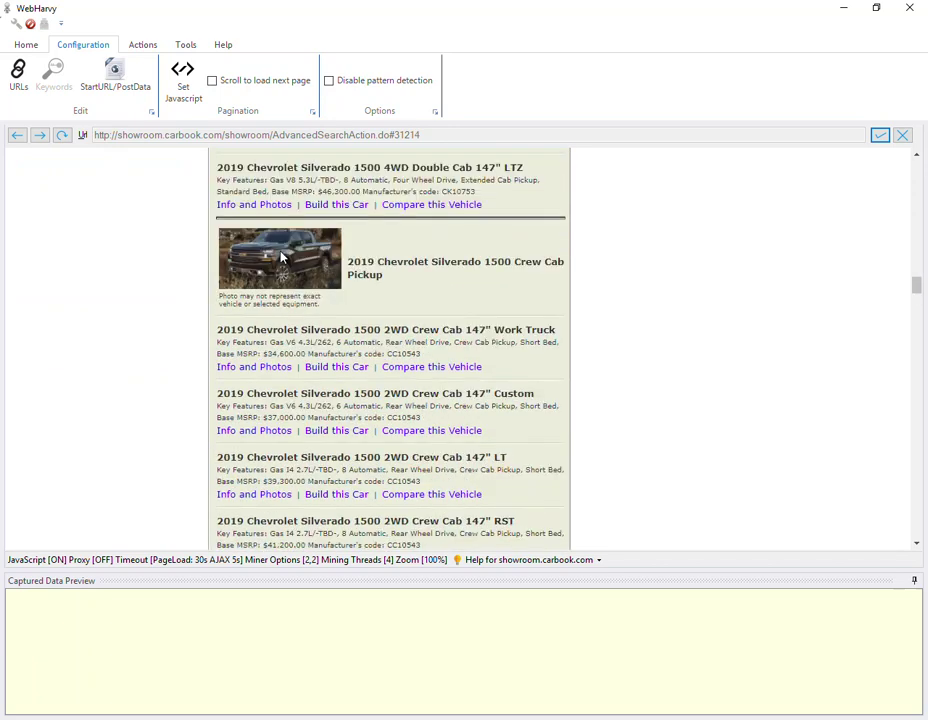
- Capture the target URL of the first Colorado style's Info and Photos link as URL, declining the complete preview
scroll(281, 257, "up", 15)
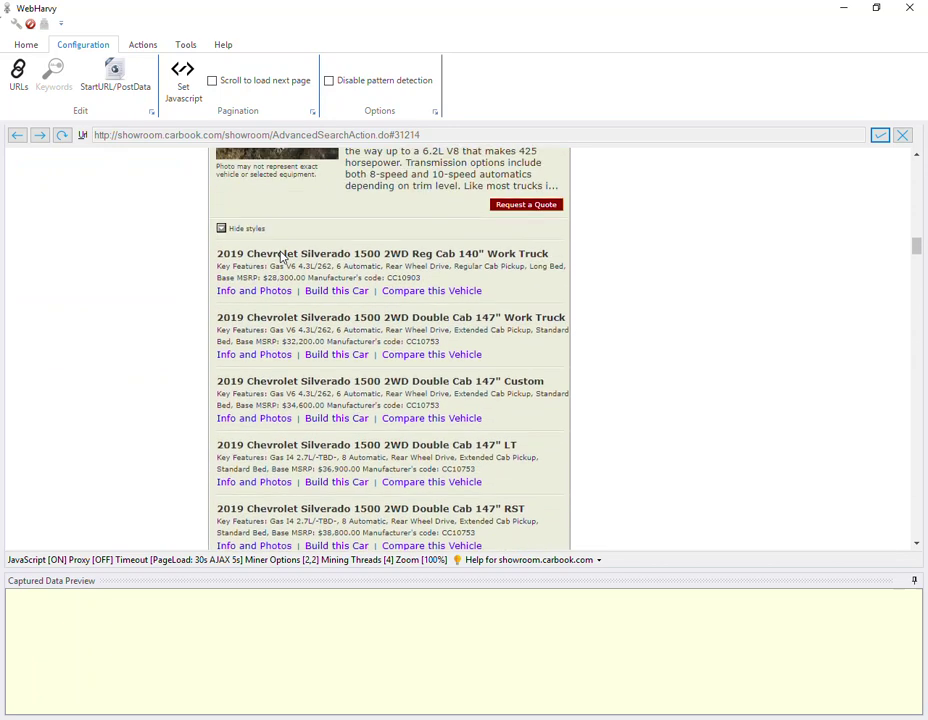
scroll(281, 257, "up", 15)
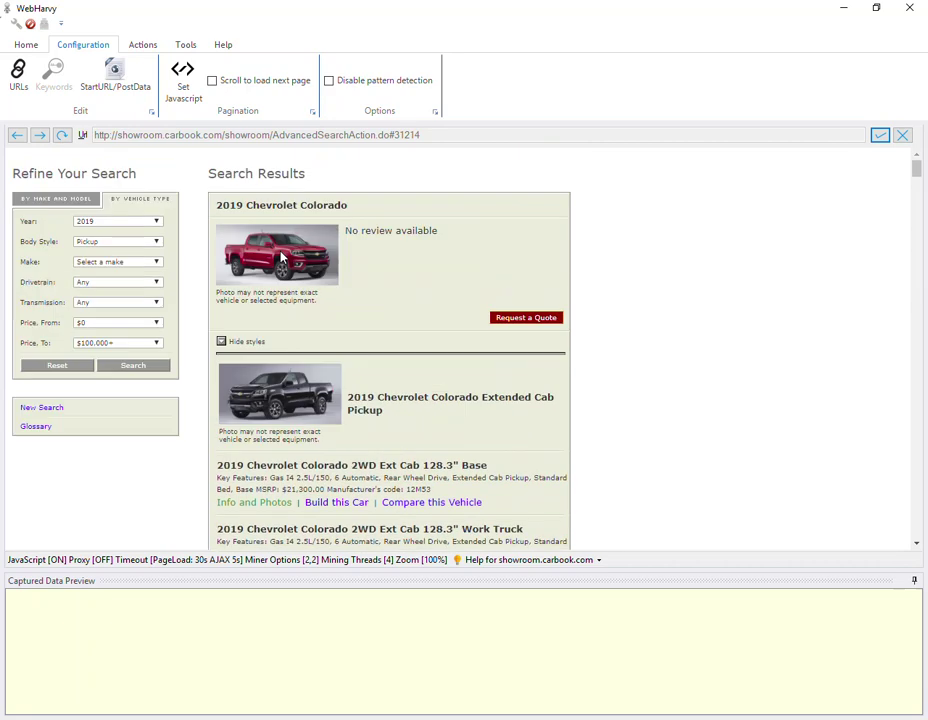
scroll(281, 257, "down", 5)
scroll(281, 257, "up", 1)
scroll(281, 257, "up", 1)
scroll(281, 257, "down", 1)
scroll(281, 257, "up", 1)
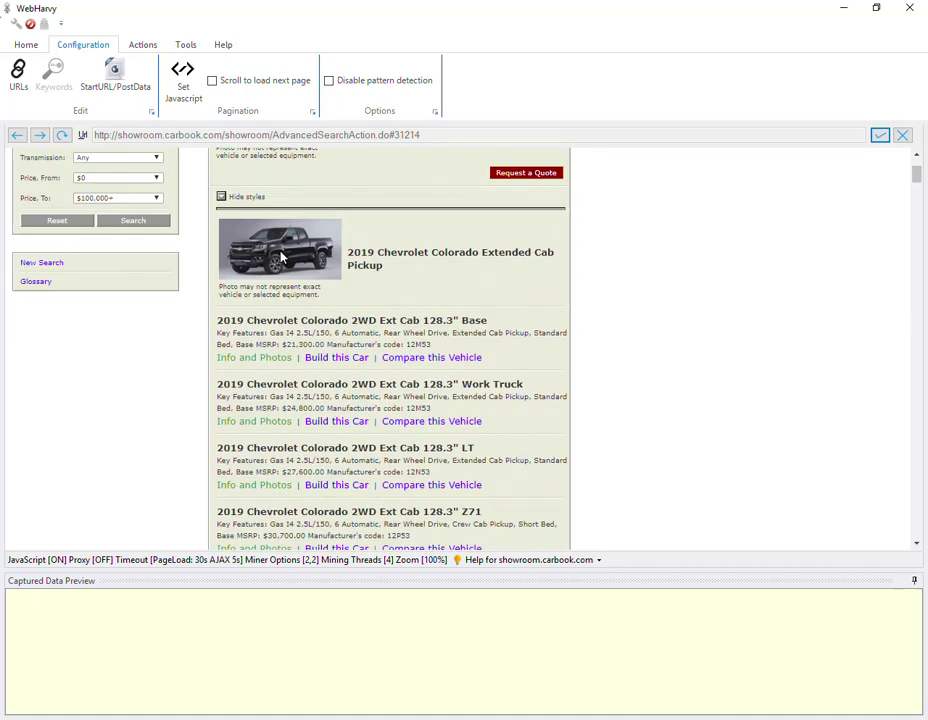
scroll(281, 257, "up", 2)
scroll(281, 257, "down", 3)
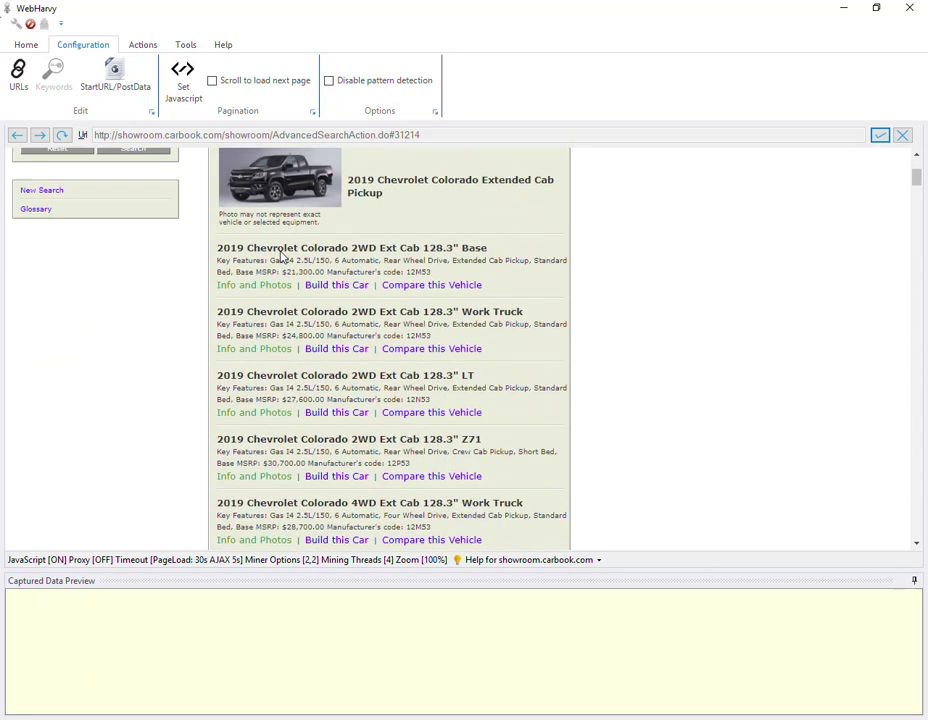
left_click(240, 290)
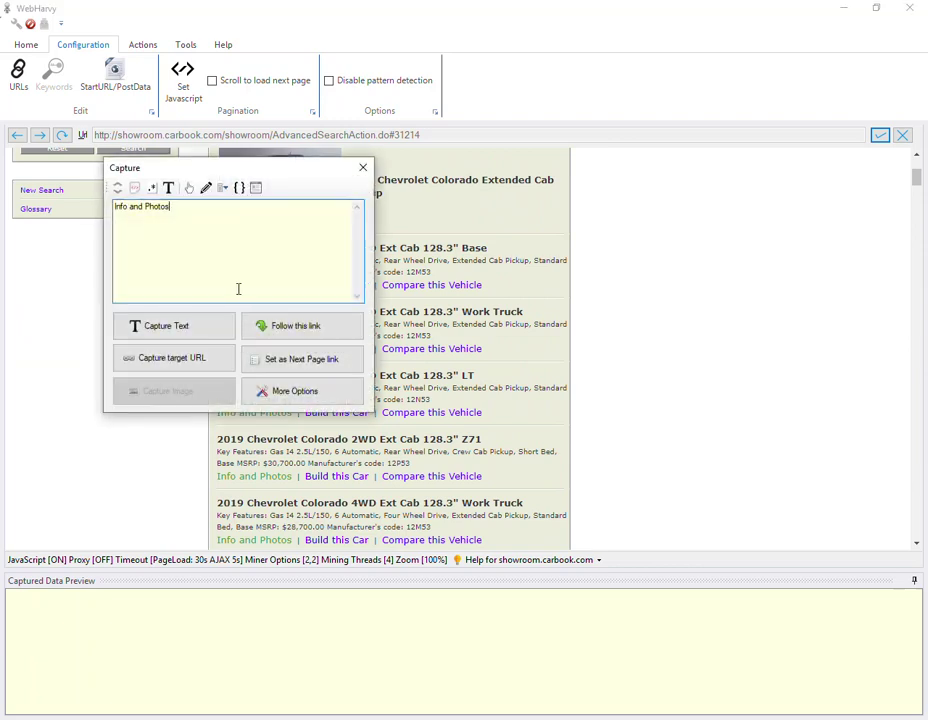
left_click(188, 358)
type("URL")
key("Return")
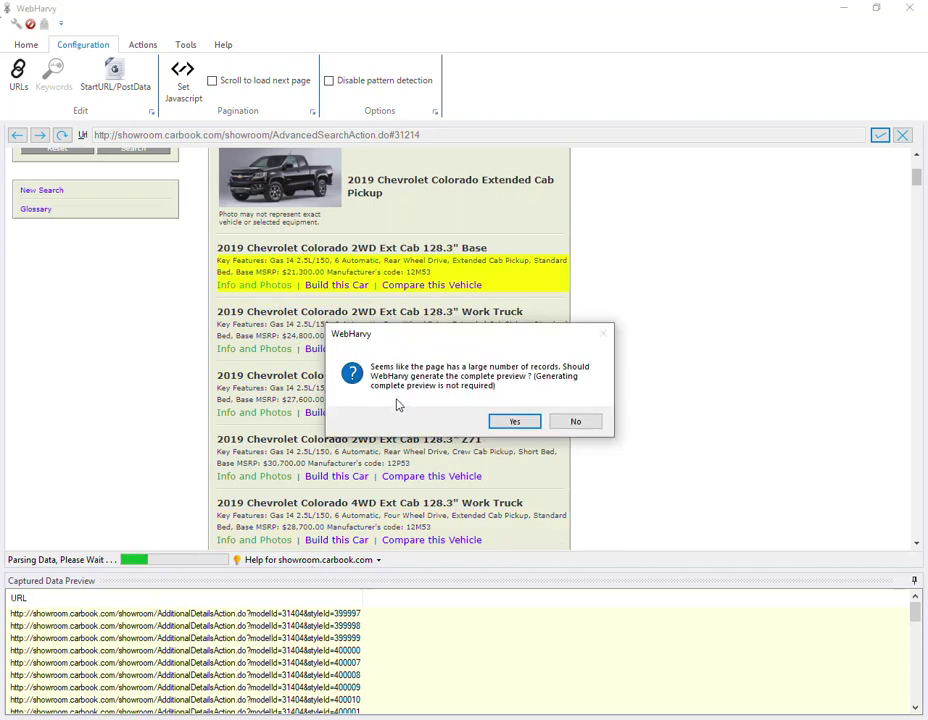
left_click(578, 421)
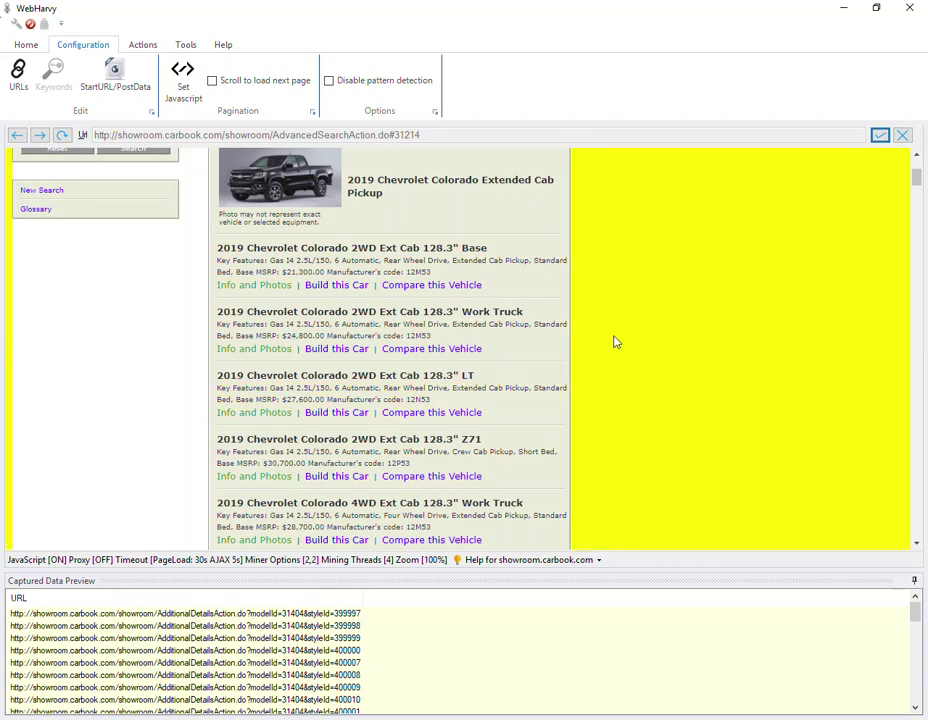
- Set the Next link at the end of the search results as the next page link
scroll(615, 342, "down", 15)
scroll(615, 342, "down", 20)
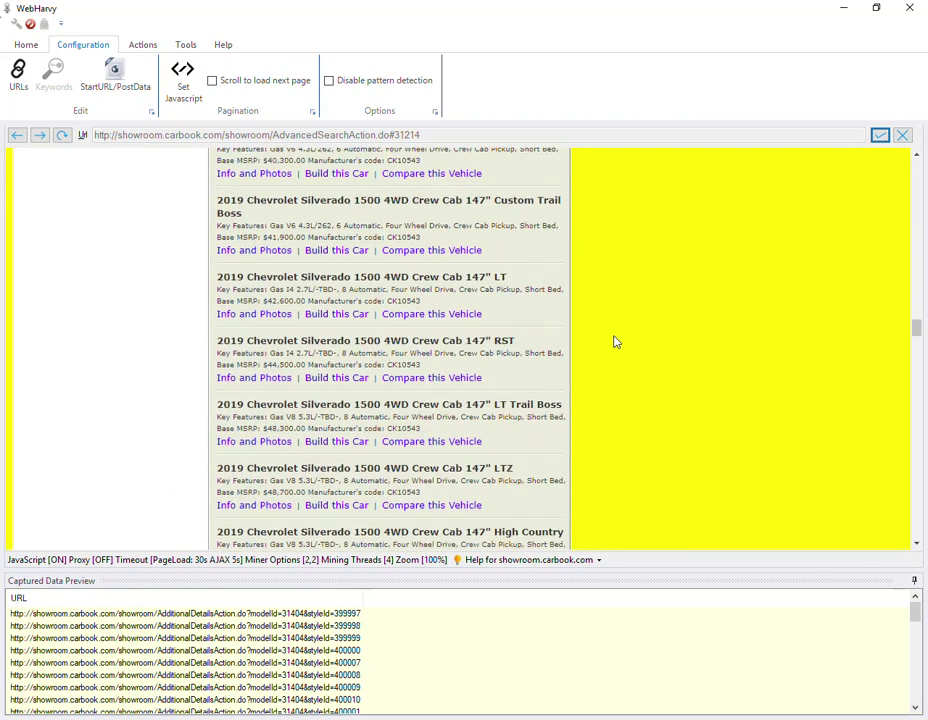
scroll(615, 342, "down", 20)
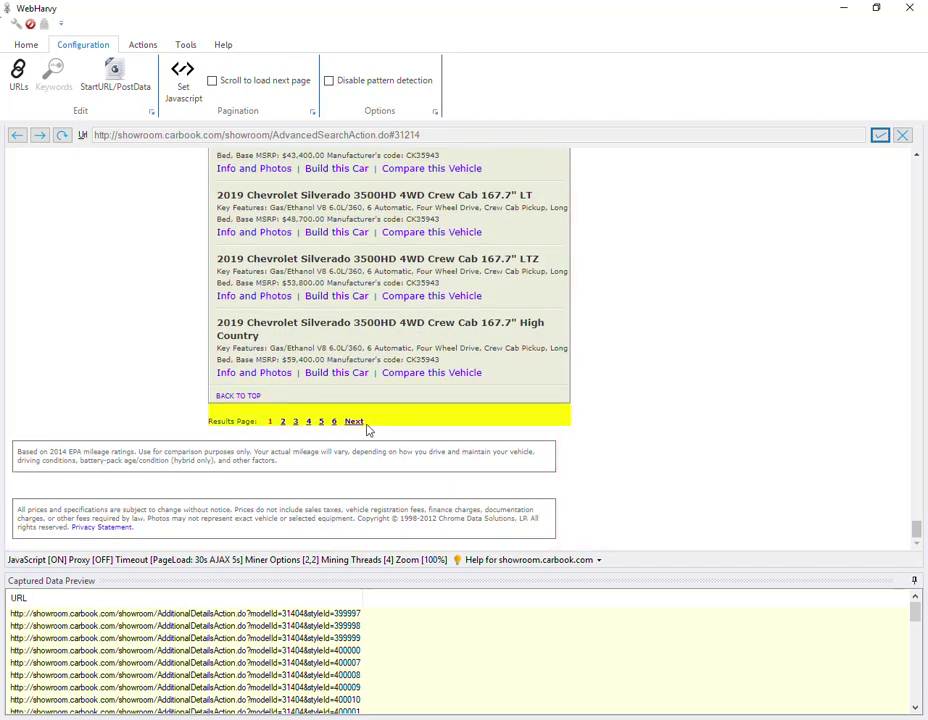
left_click(354, 423)
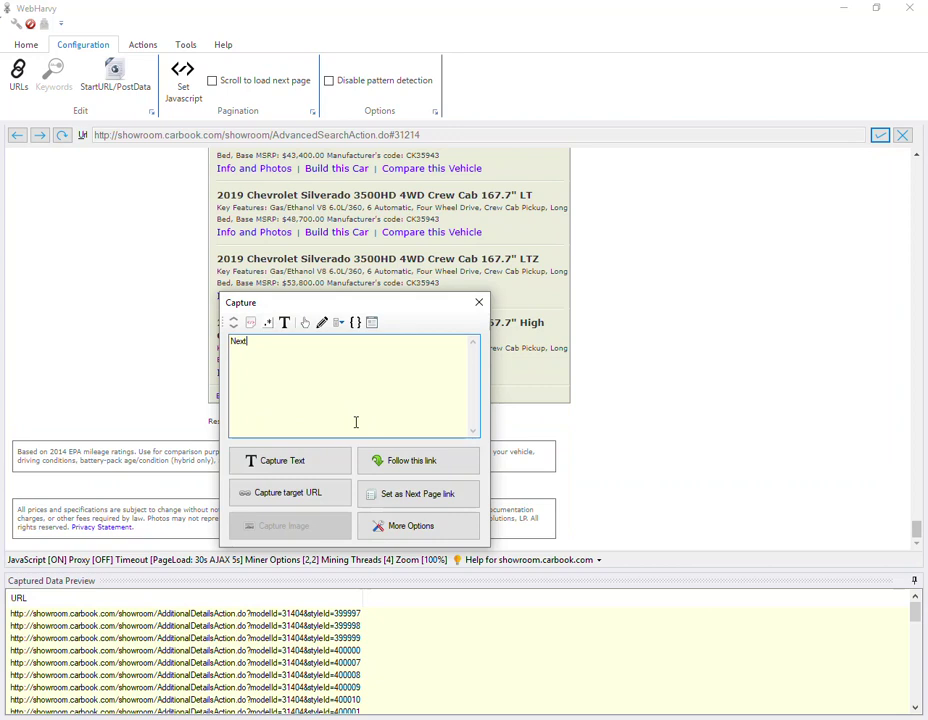
left_click(440, 494)
- Follow the Info and Photos link of the 2019 Chevrolet Colorado 2WD Ext Cab 128.3" Base to its details page
scroll(443, 410, "up", 15)
scroll(447, 410, "up", 15)
scroll(447, 410, "up", 15)
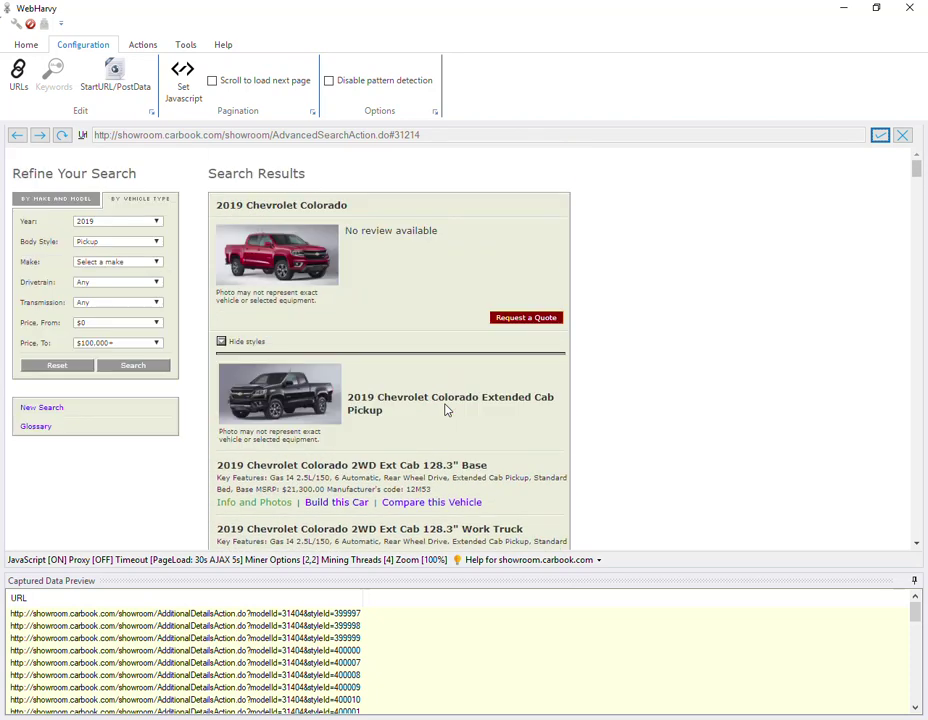
scroll(447, 410, "down", 5)
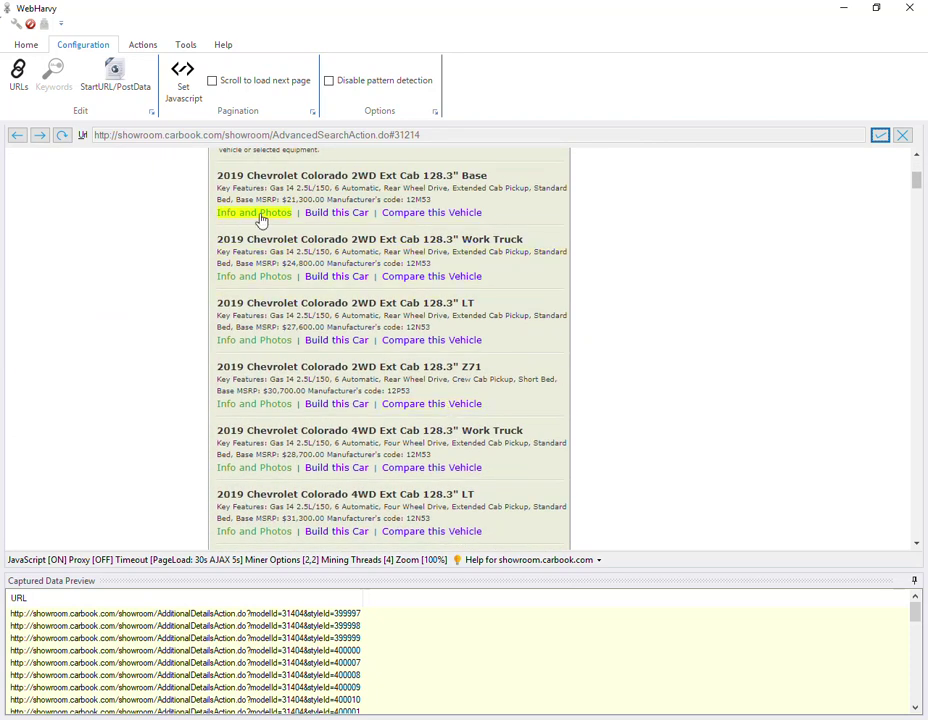
left_click(261, 216)
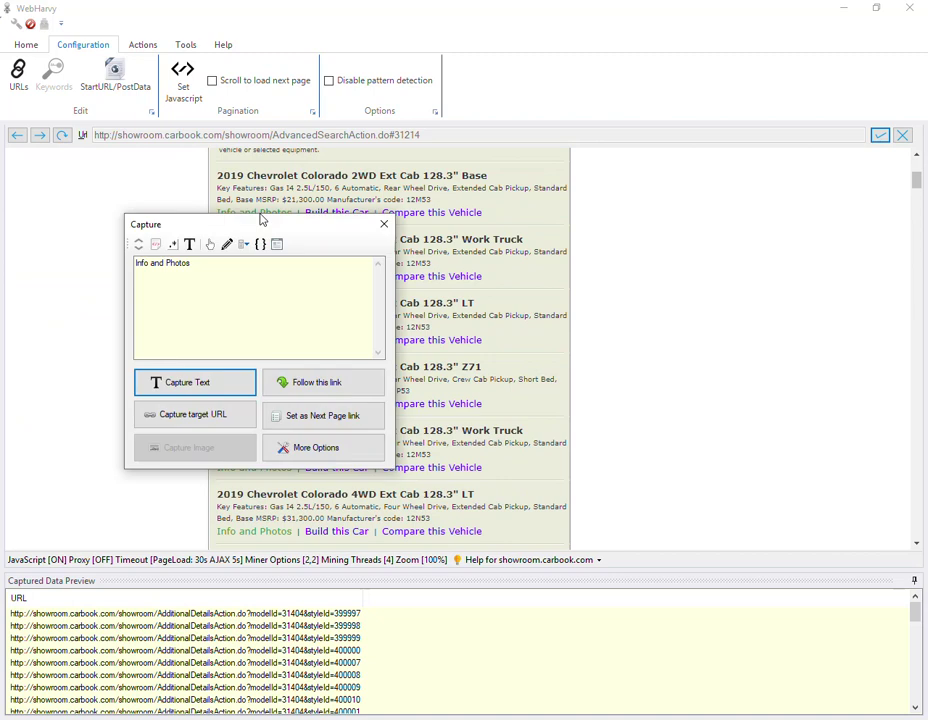
left_click(312, 391)
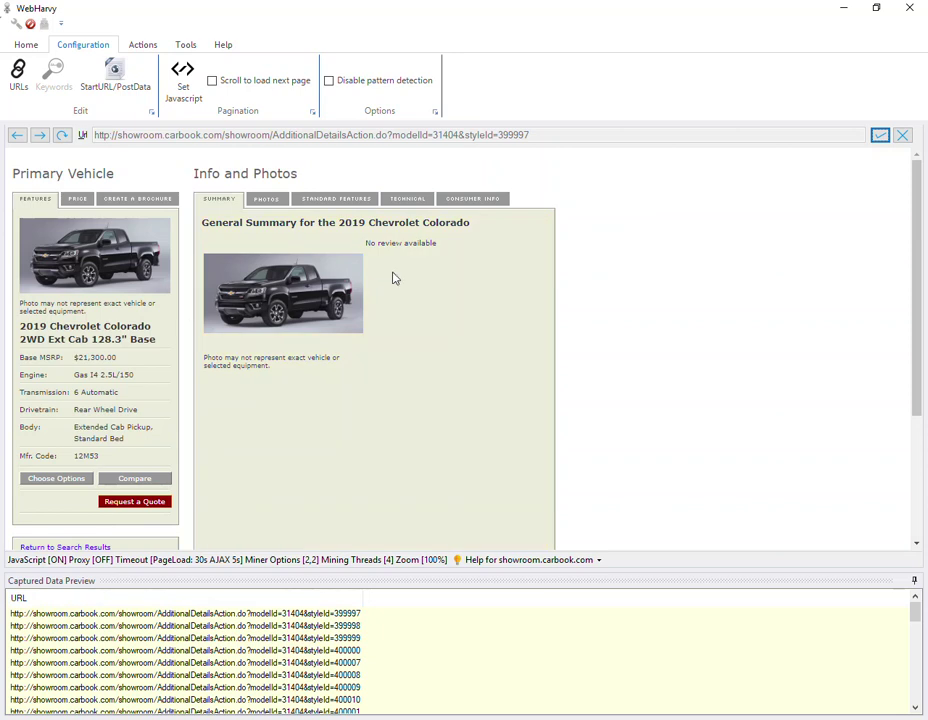
- Capture the vehicle title text on the details page as Name
left_click(100, 340)
left_click(70, 371)
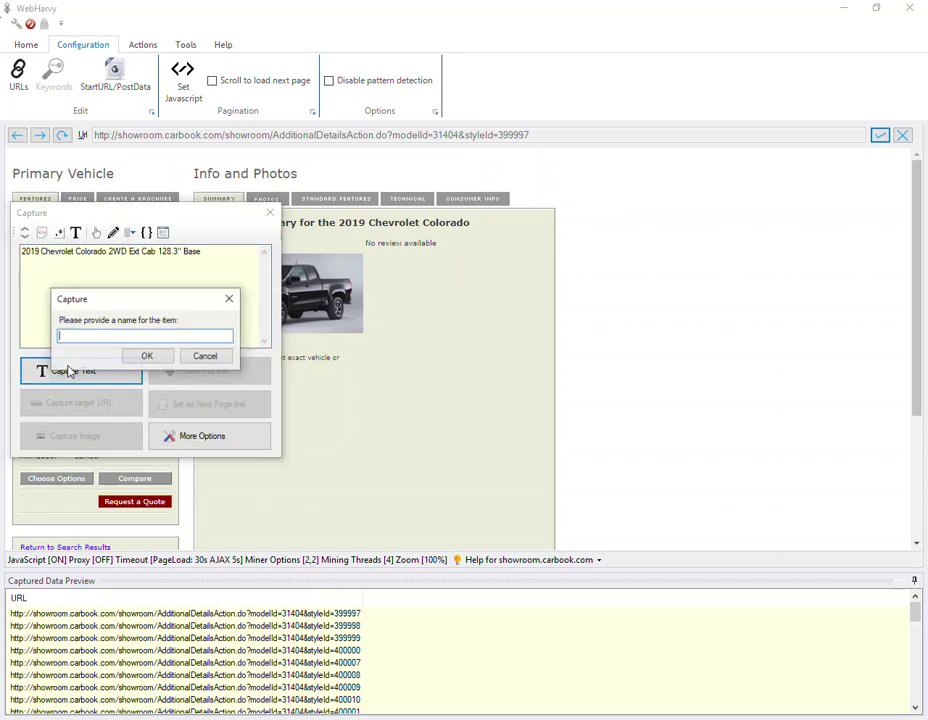
type("Name")
key("Return")
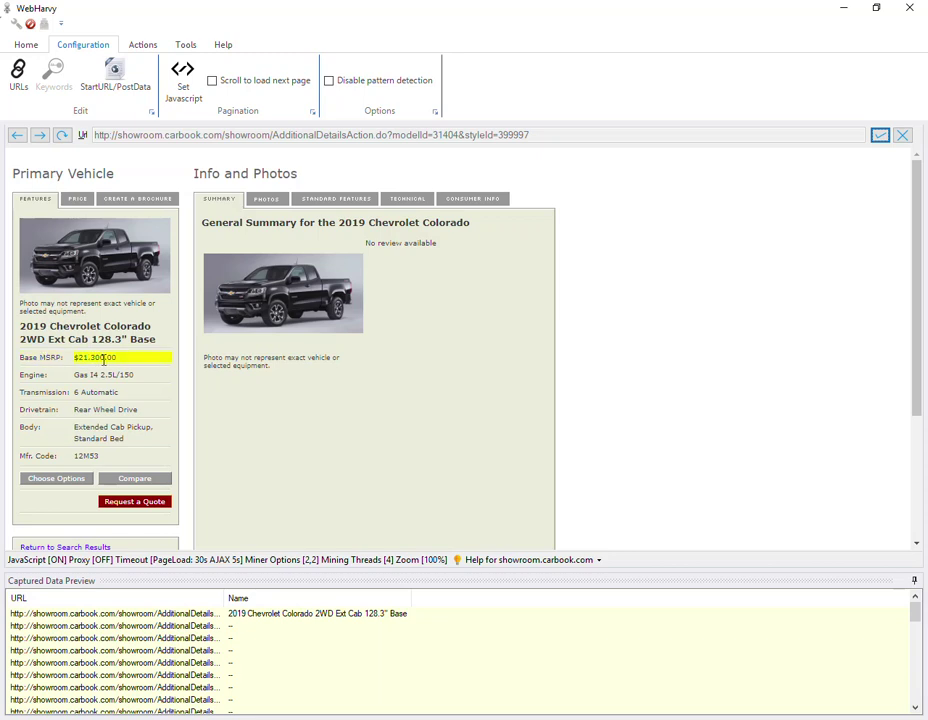
- Capture the text following the Base MSRP heading as Price
left_click(40, 358)
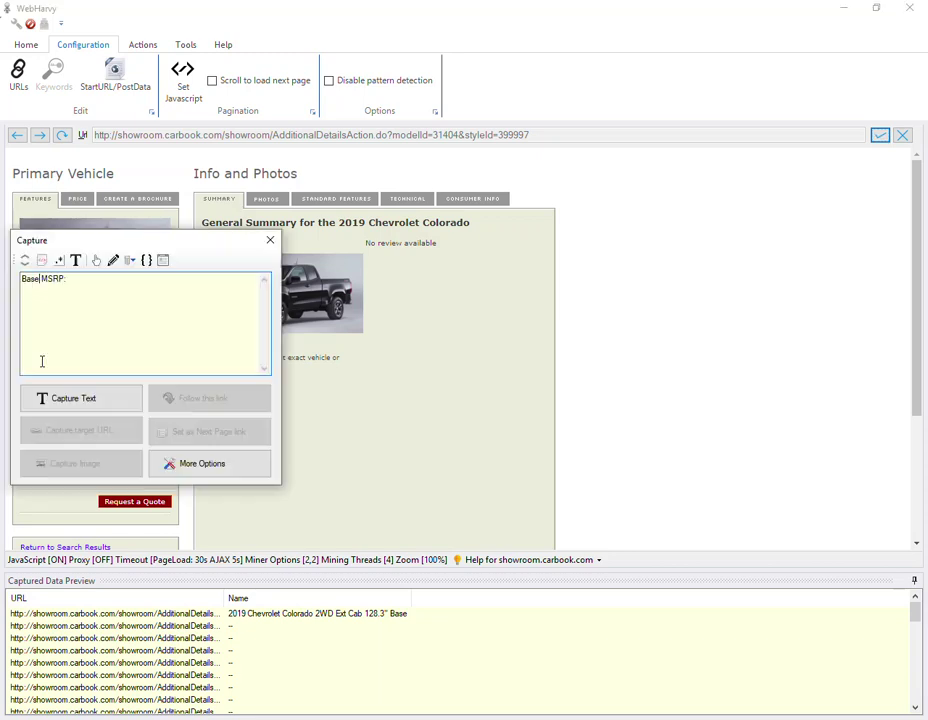
left_click(74, 262)
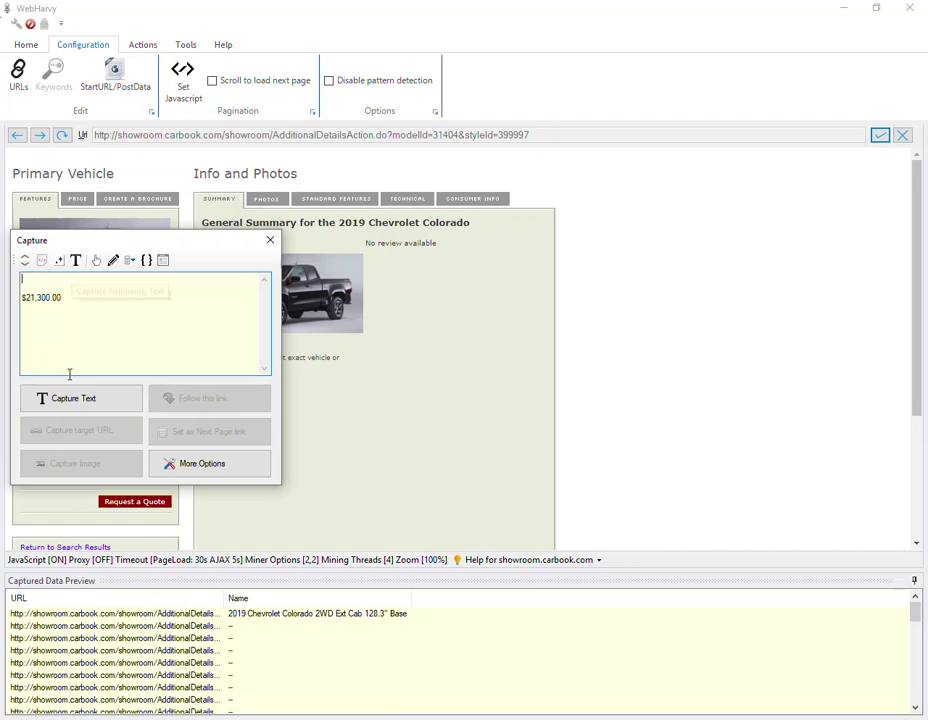
left_click(69, 406)
type("Pri")
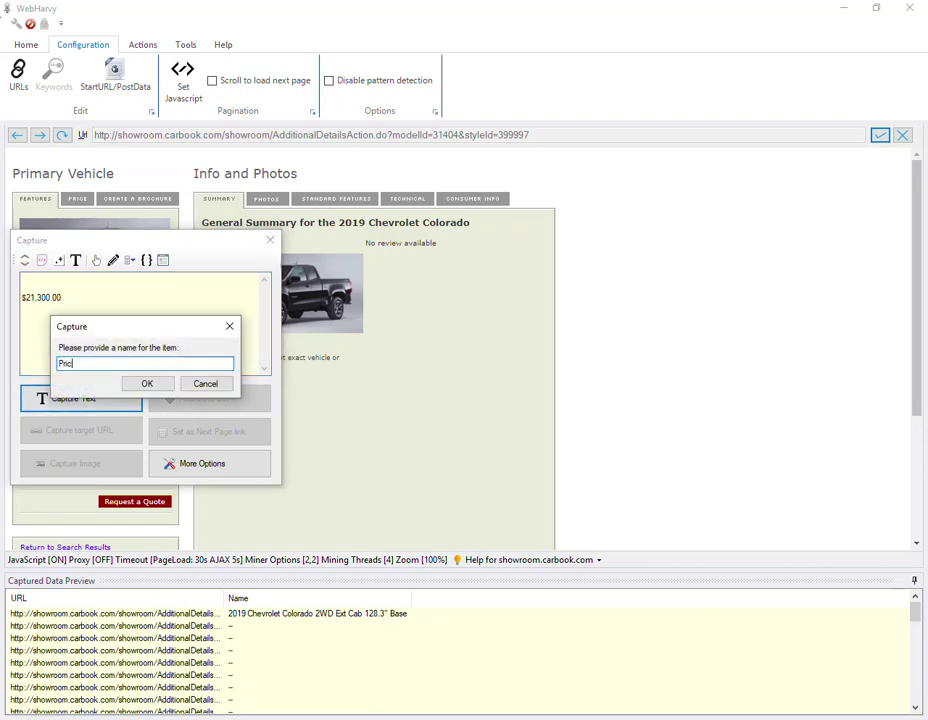
type("ce")
key("Return")
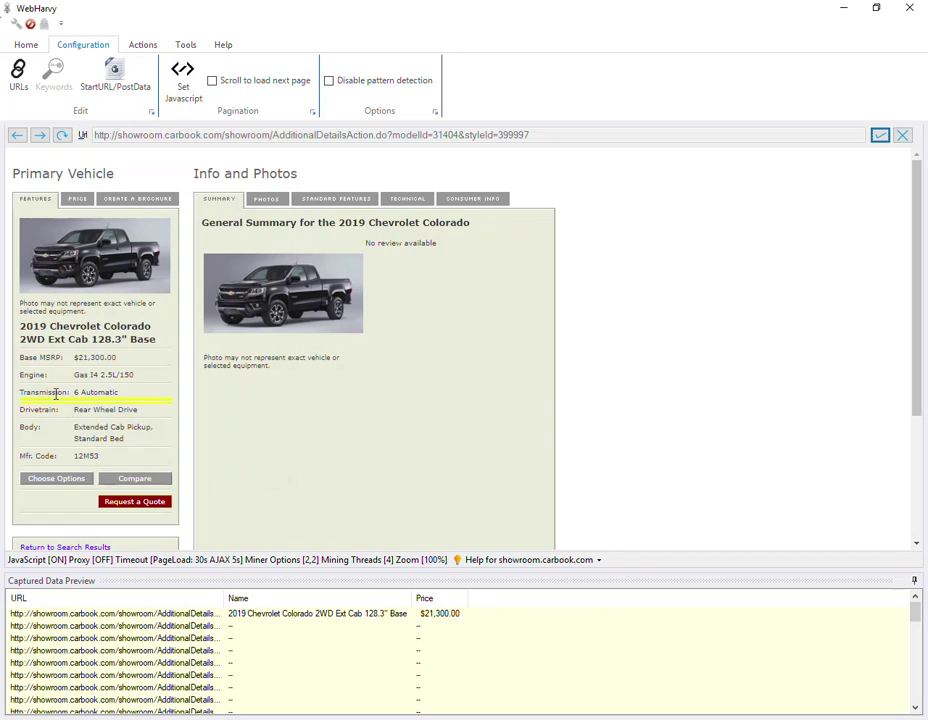
- Capture the text following the Engine heading as Engine
left_click(35, 375)
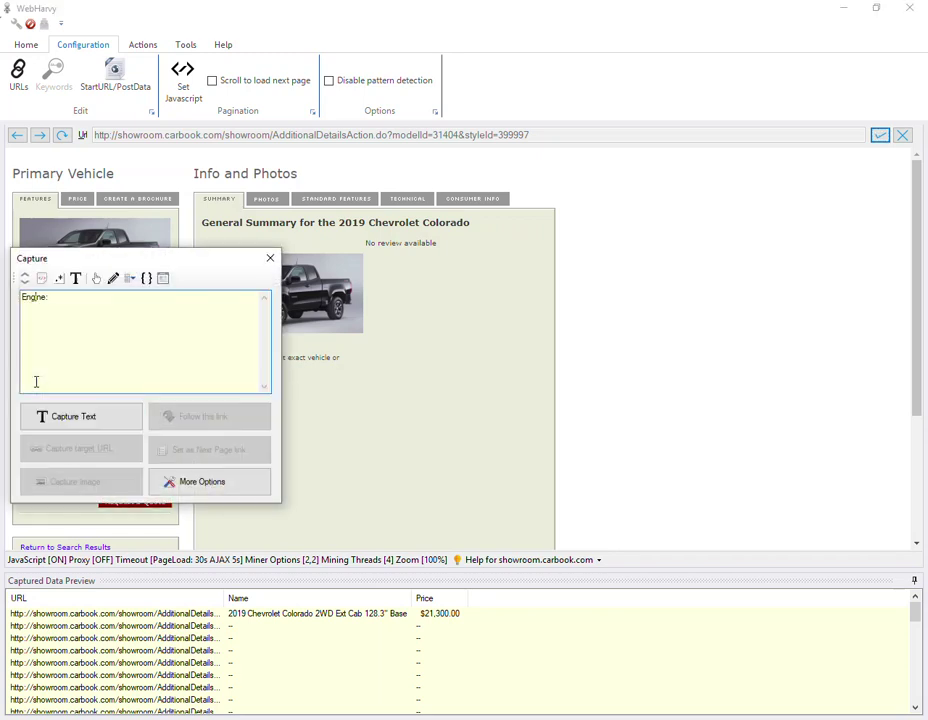
left_click(75, 280)
left_click(77, 418)
type("Engine")
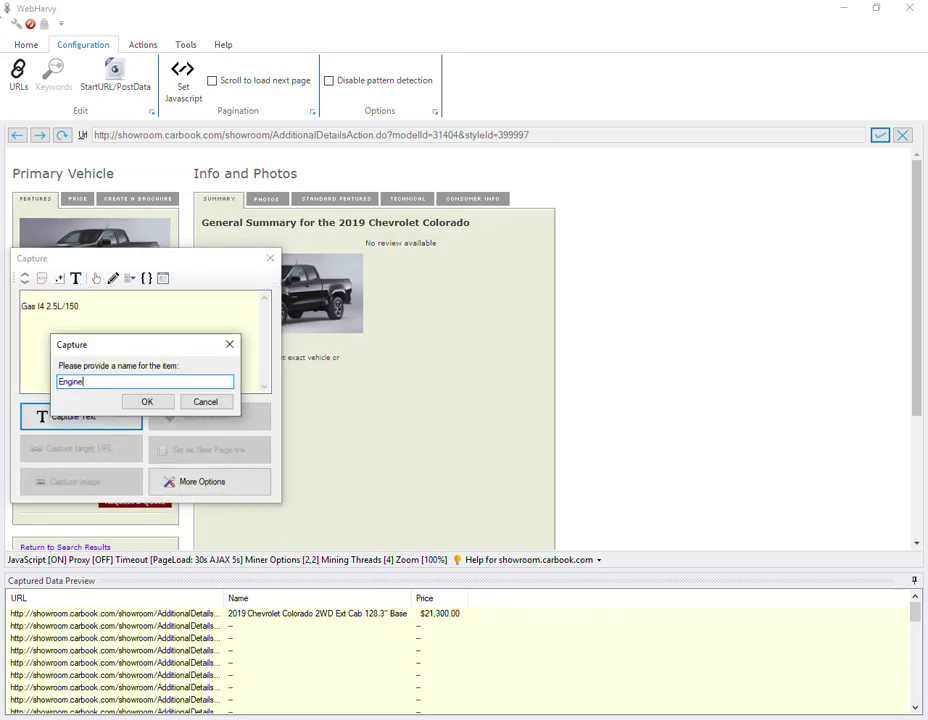
key("Return")
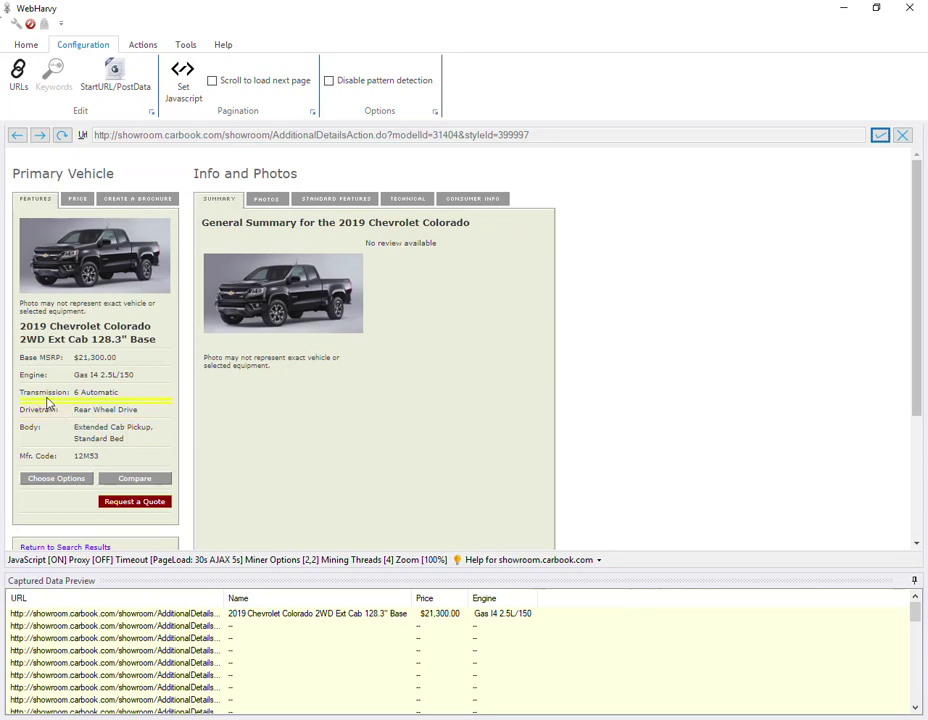
- Capture the text following the Mfr. Code heading as Code
left_click(37, 456)
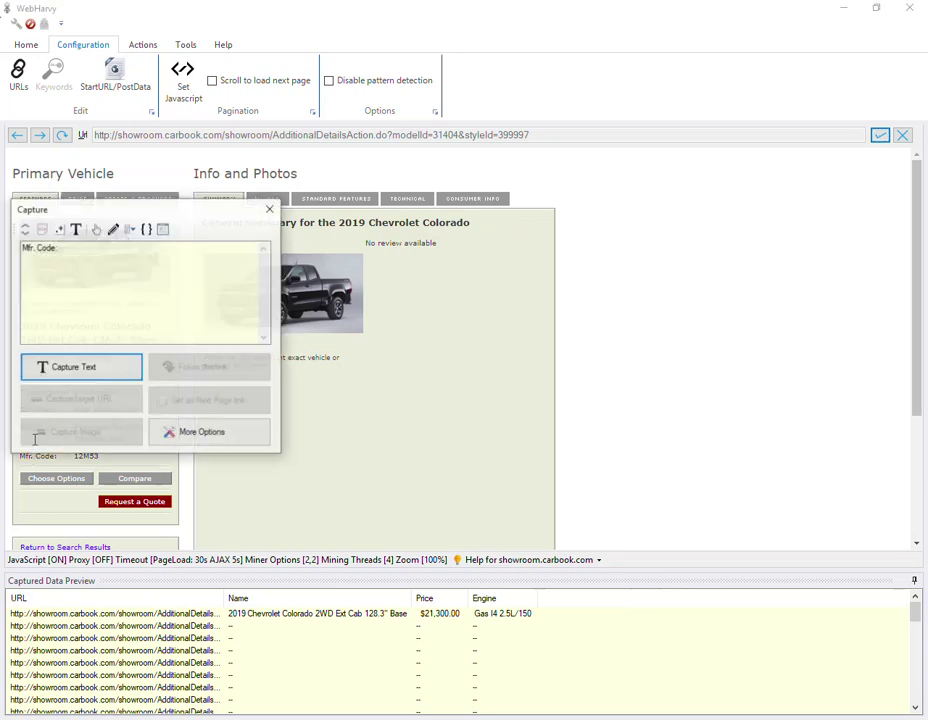
left_click(75, 229)
left_click(64, 378)
type("Code")
key("Return")
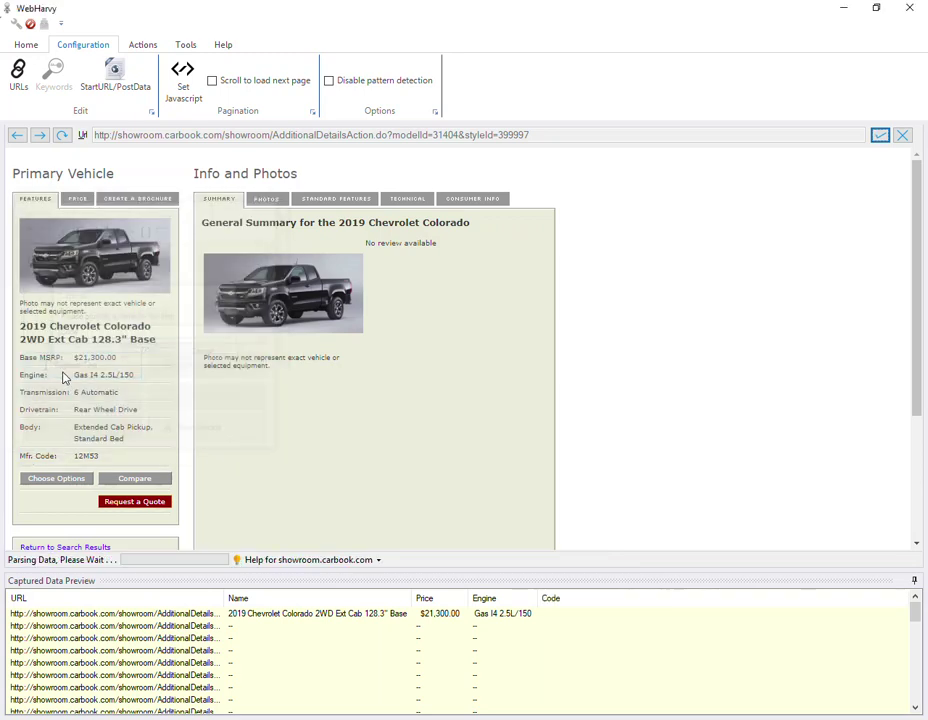
- Capture the image URL of the vehicle photo in the general summary as ImageURL
left_click(266, 299)
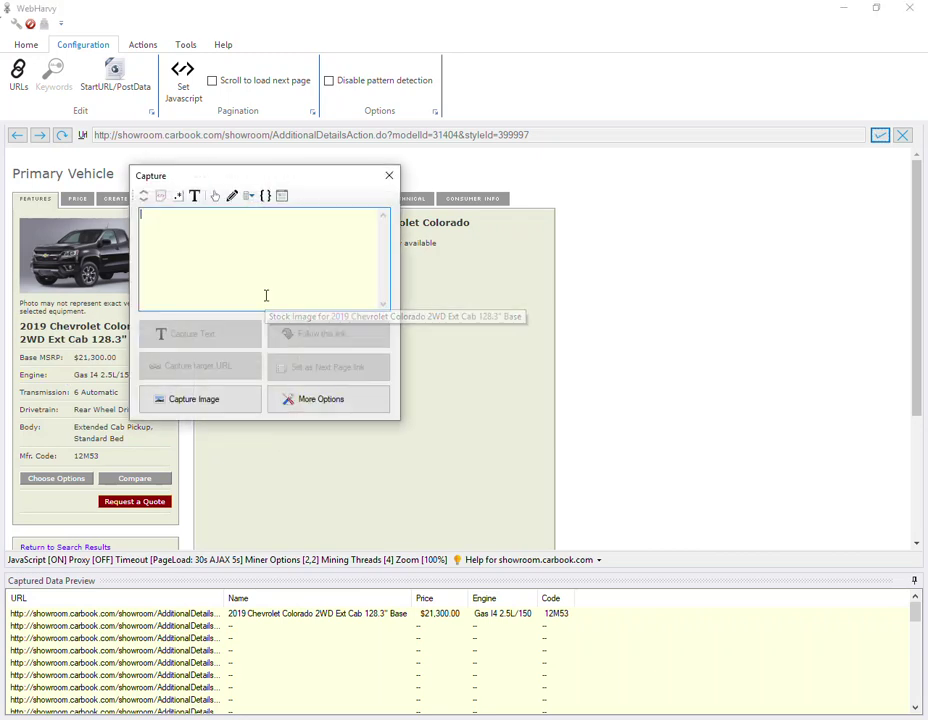
left_click(201, 402)
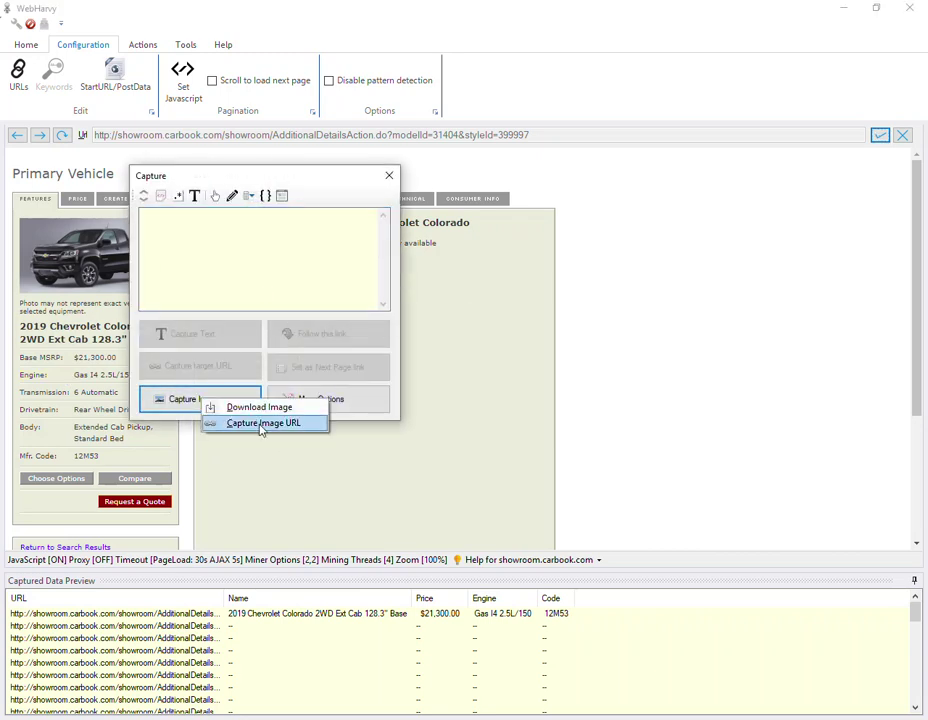
left_click(259, 425)
type("ImageURL")
key("Return")
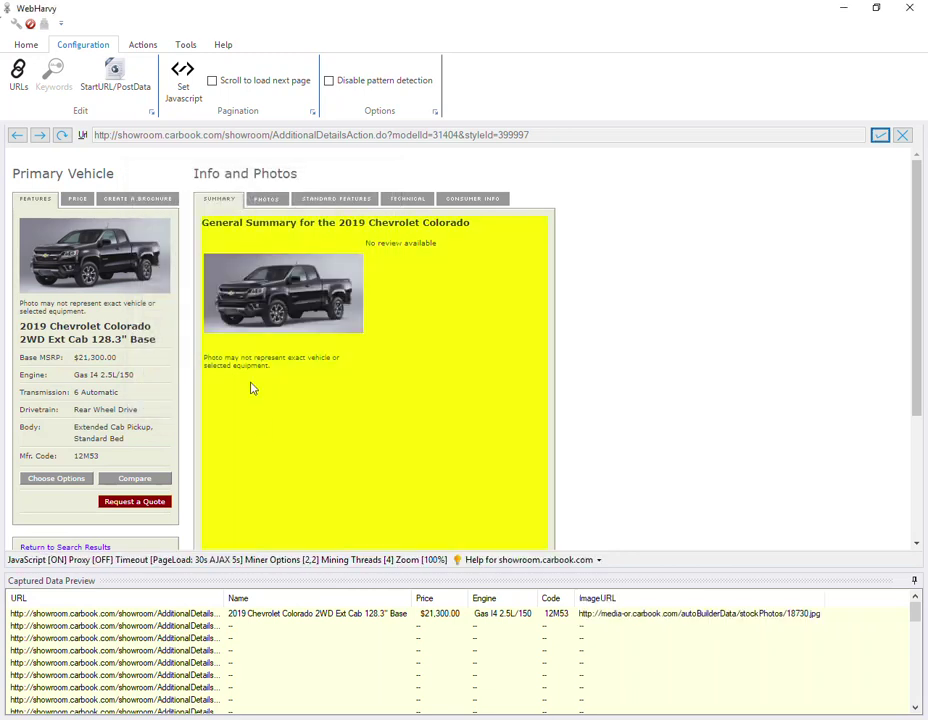
left_click(350, 204)
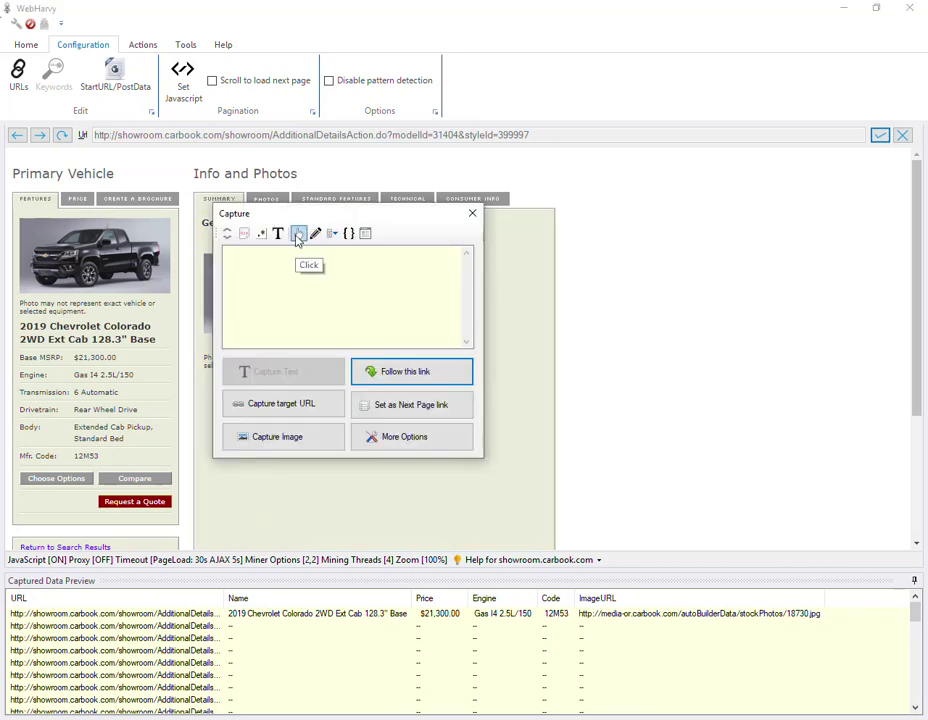
left_click(472, 213)
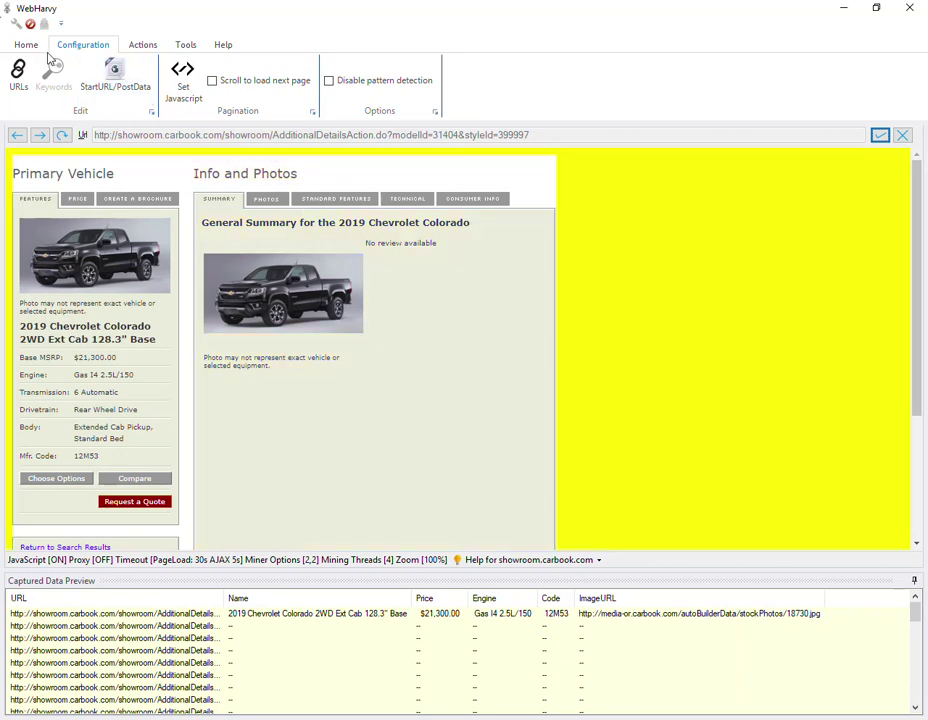
- Stop the configuration and save it to the Desktop as an XML file named test
left_click(30, 25)
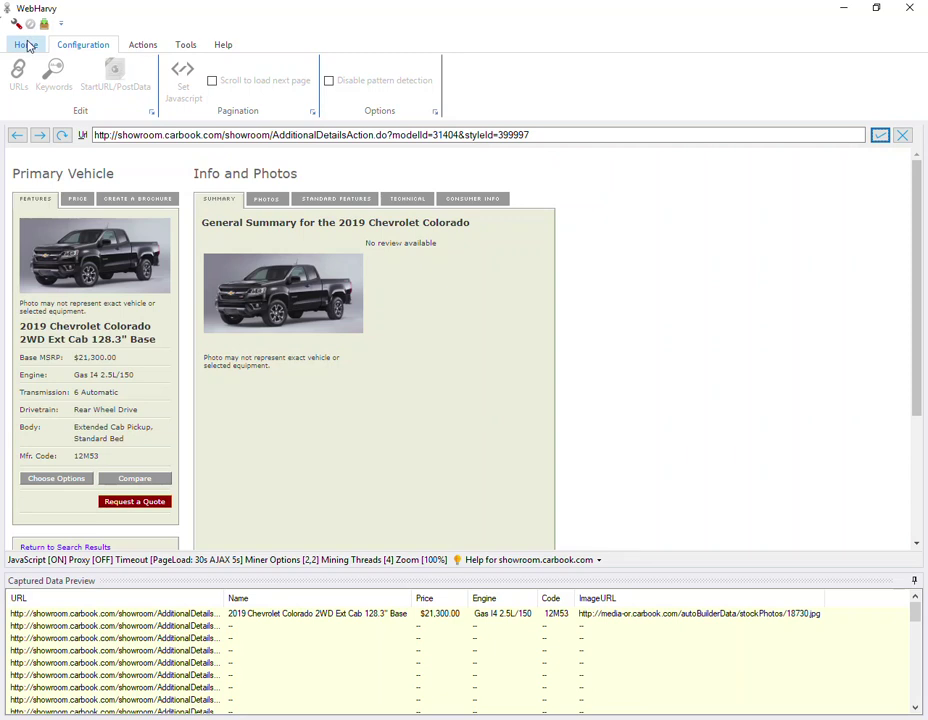
left_click(27, 44)
left_click(50, 80)
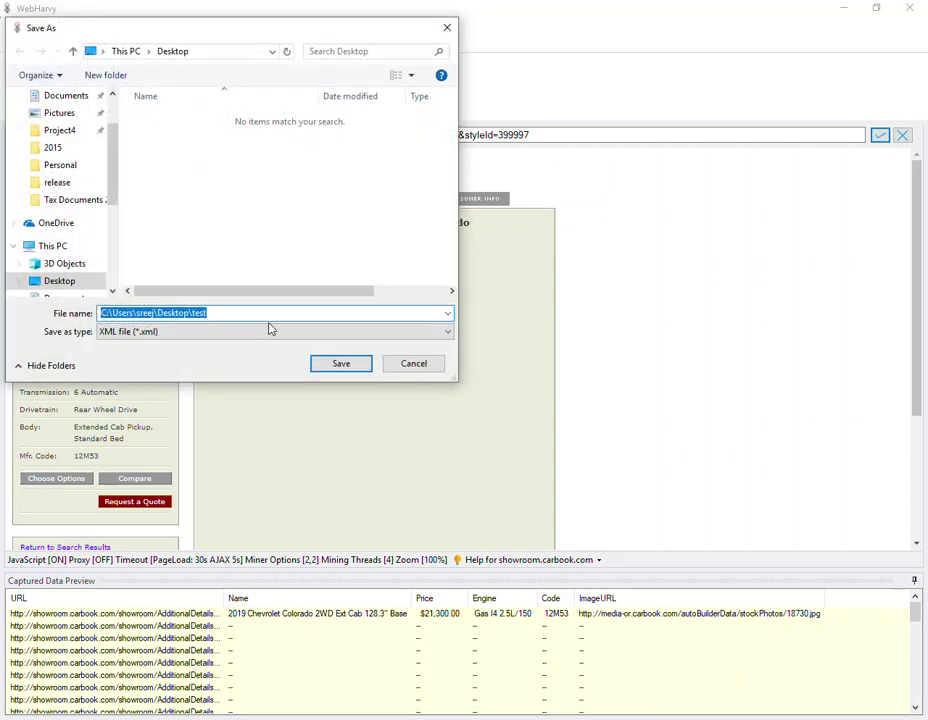
type("te")
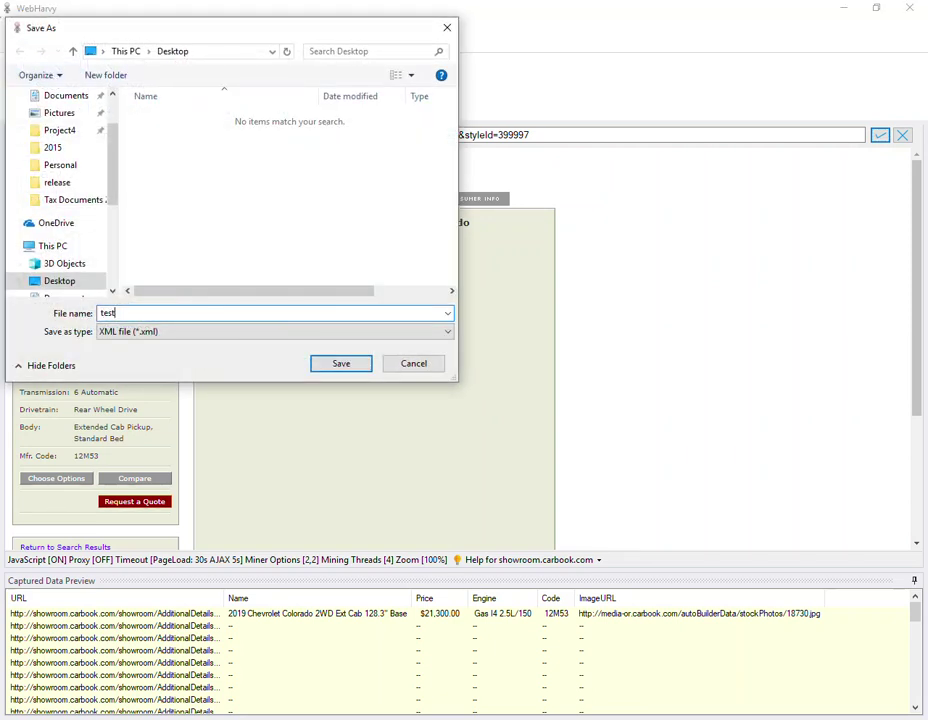
key("Return")
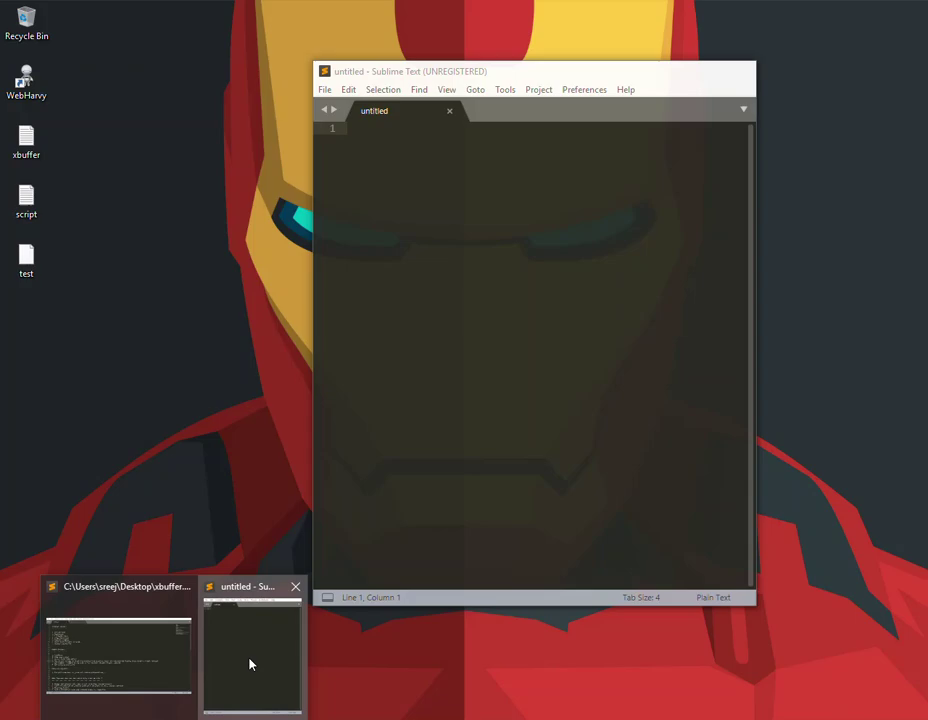
- Switch to the empty Sublime Text window, open test.xml from the Desktop, and maximize the window
left_click(249, 663)
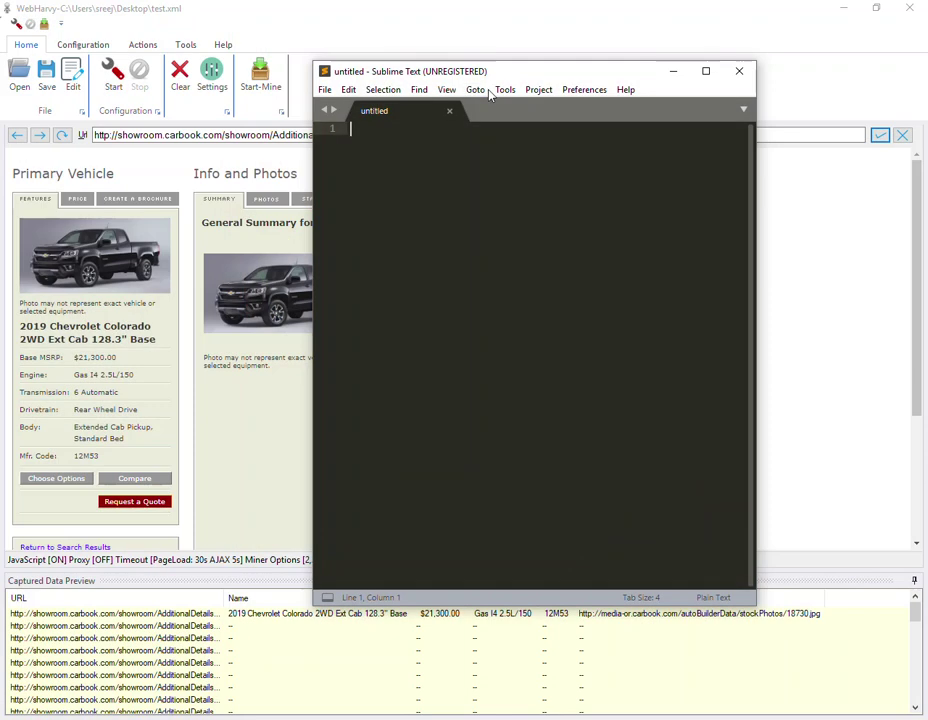
left_click_drag(490, 72, 396, 84)
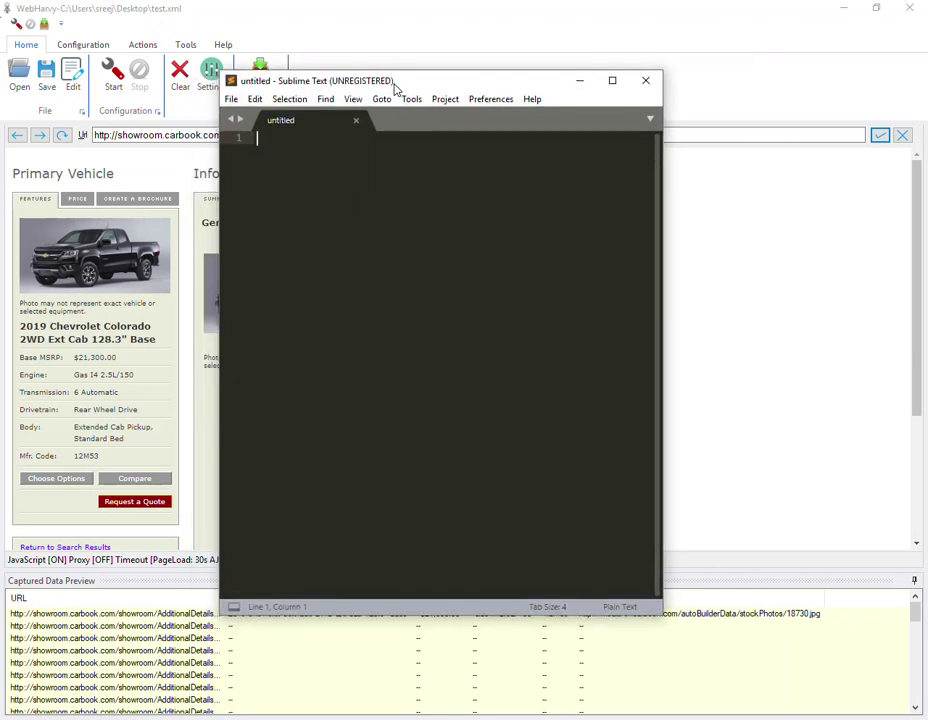
key("ctrl+o")
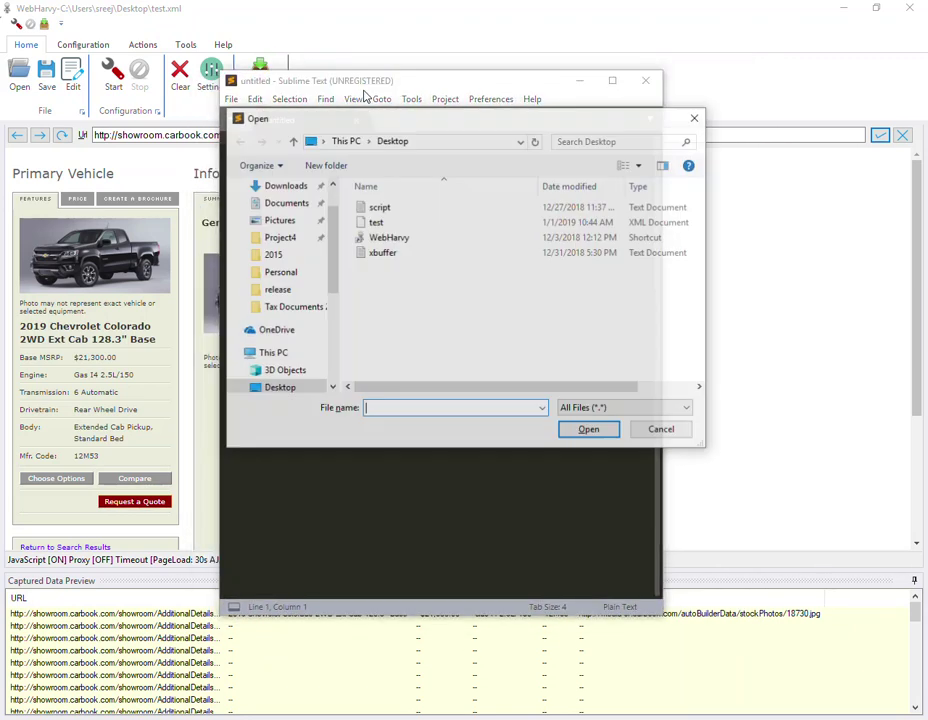
double_click(375, 222)
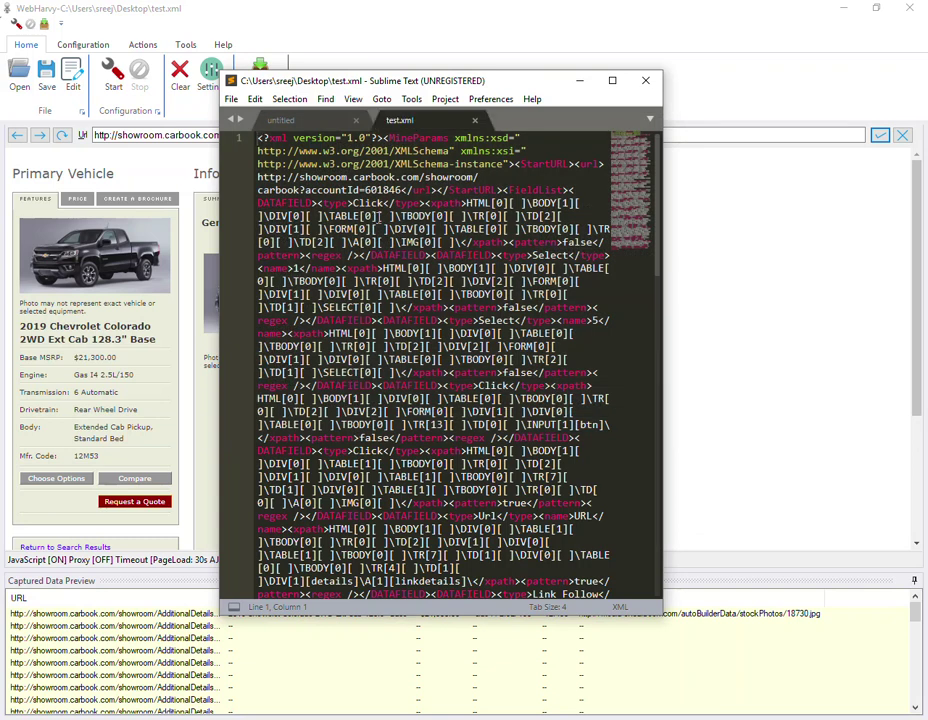
double_click(474, 81)
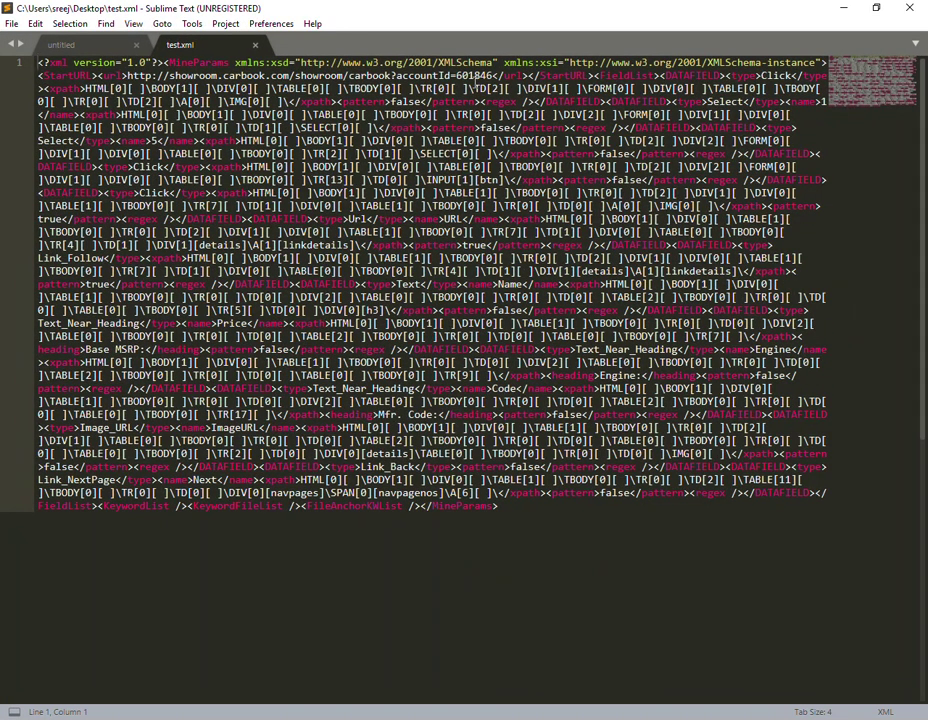
- Reformat the test.xml content with the Indent XML command
key("ctrl+shift+p")
type("inde")
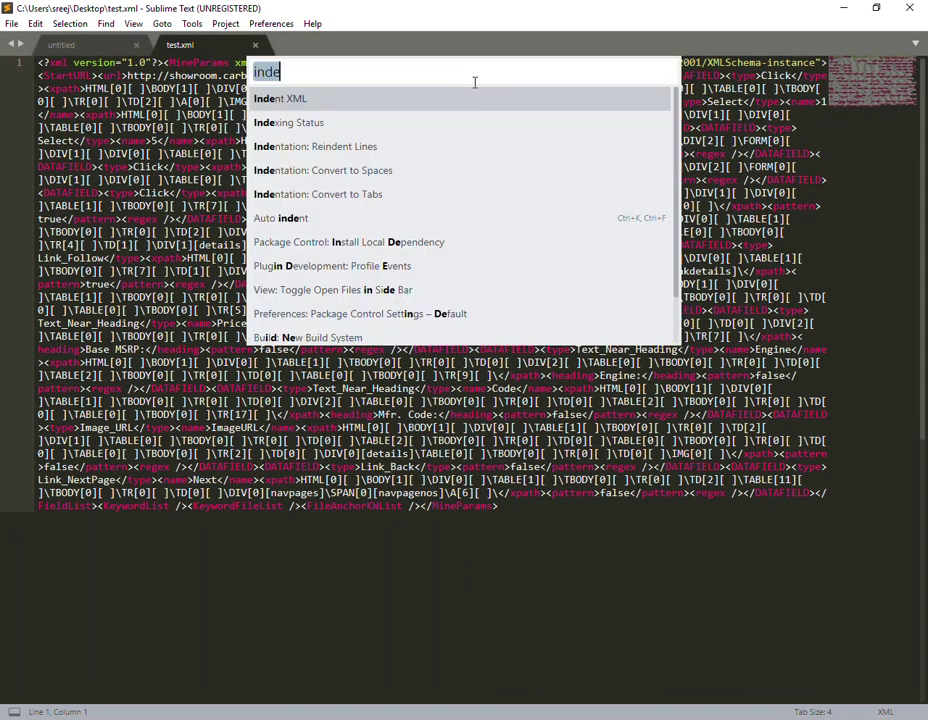
key("Return")
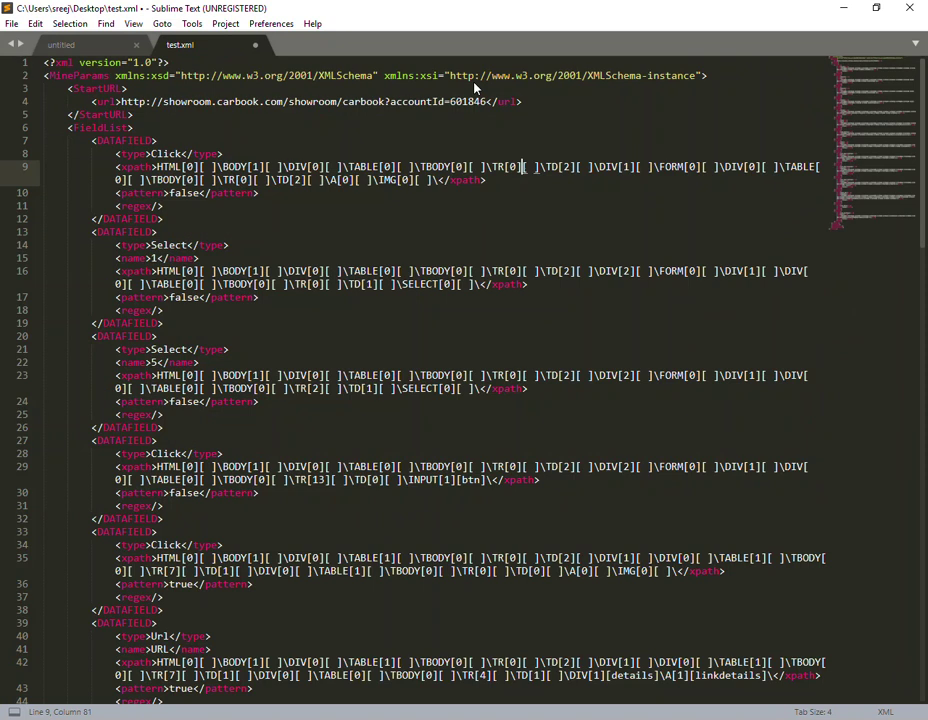
- Highlight the first Click data field and the two Select data fields in the XML field list to examine them
left_click(250, 150)
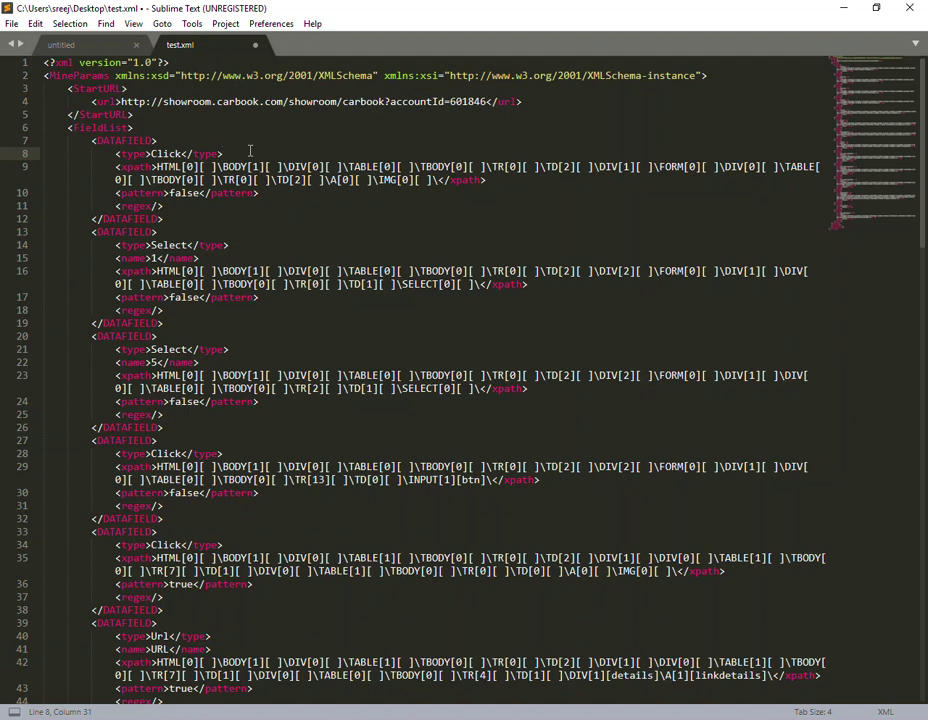
left_click_drag(92, 140, 163, 218)
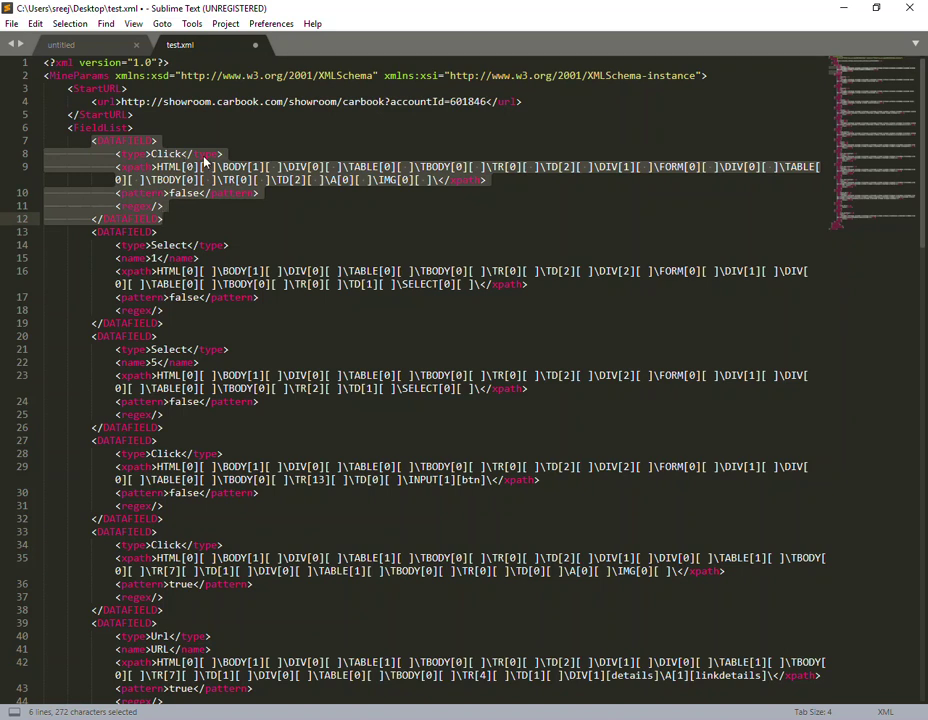
scroll(185, 163, "down", 2)
left_click(199, 180)
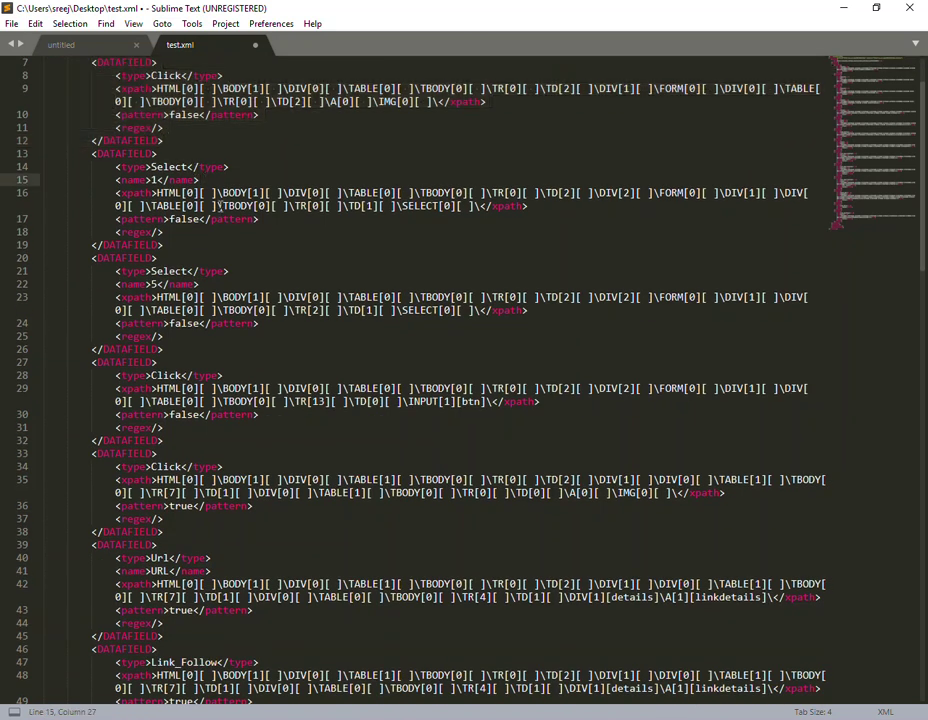
left_click_drag(190, 354, 62, 153)
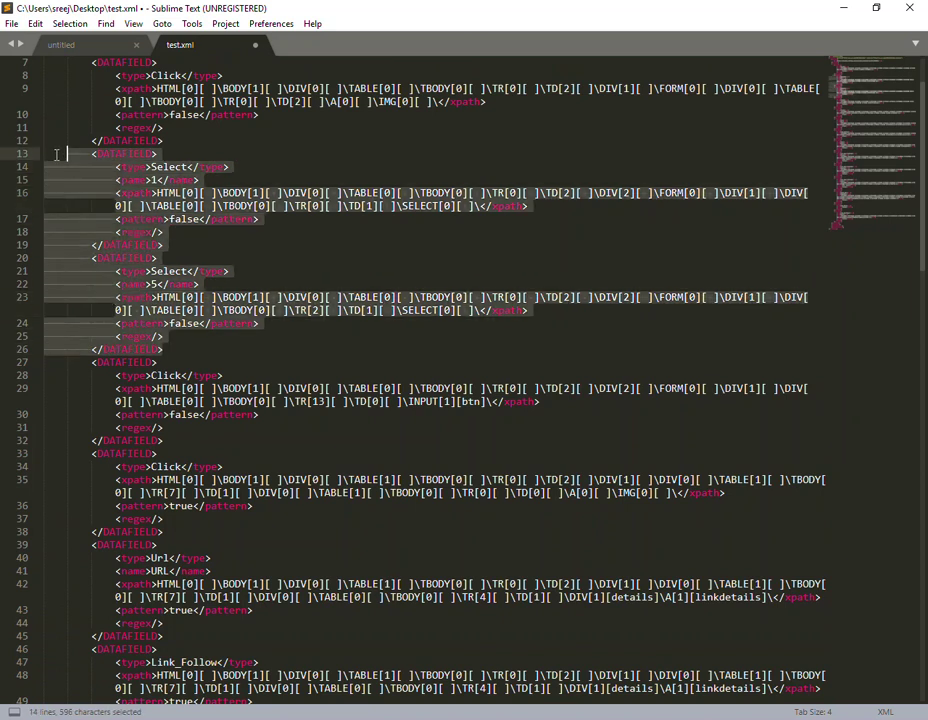
- Examine the name values of the two Select data fields in test.xml by placing the cursor on and highlighting them
left_click(154, 180)
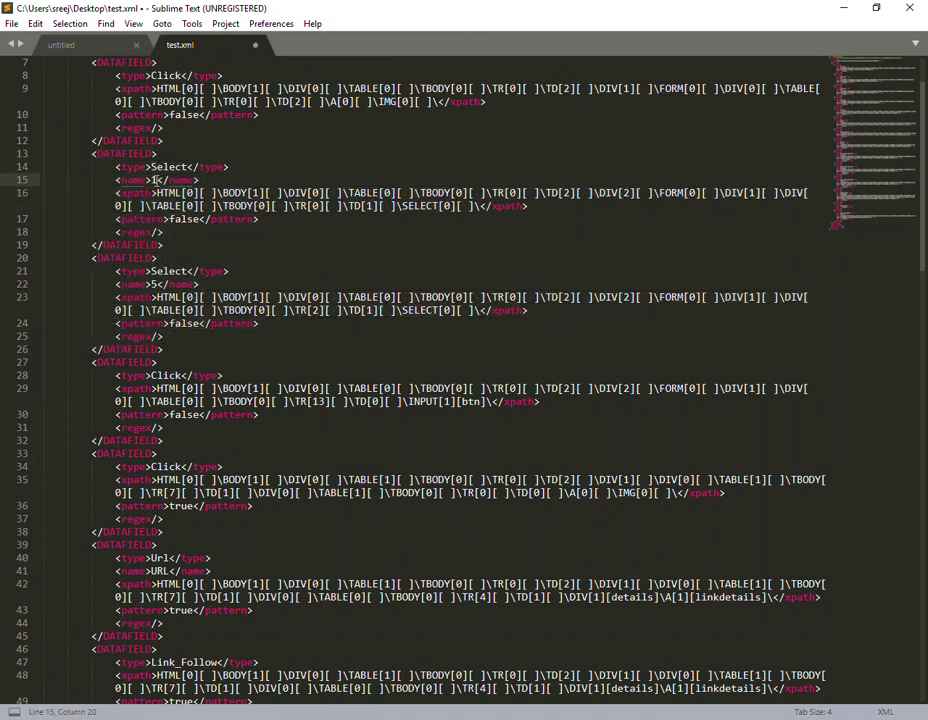
scroll(154, 180, "down", 1)
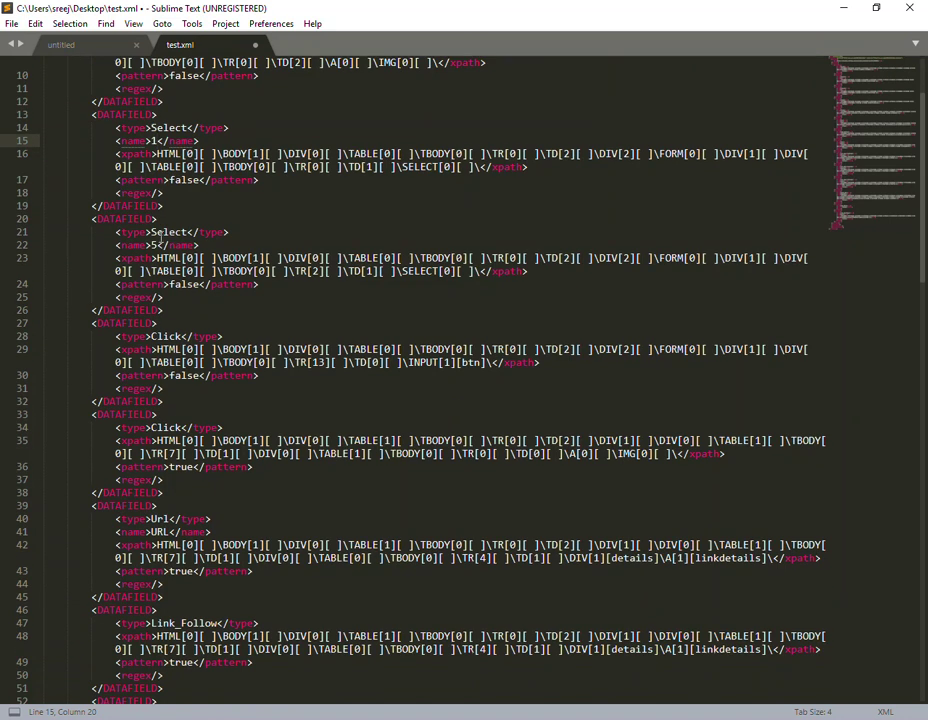
left_click(220, 243)
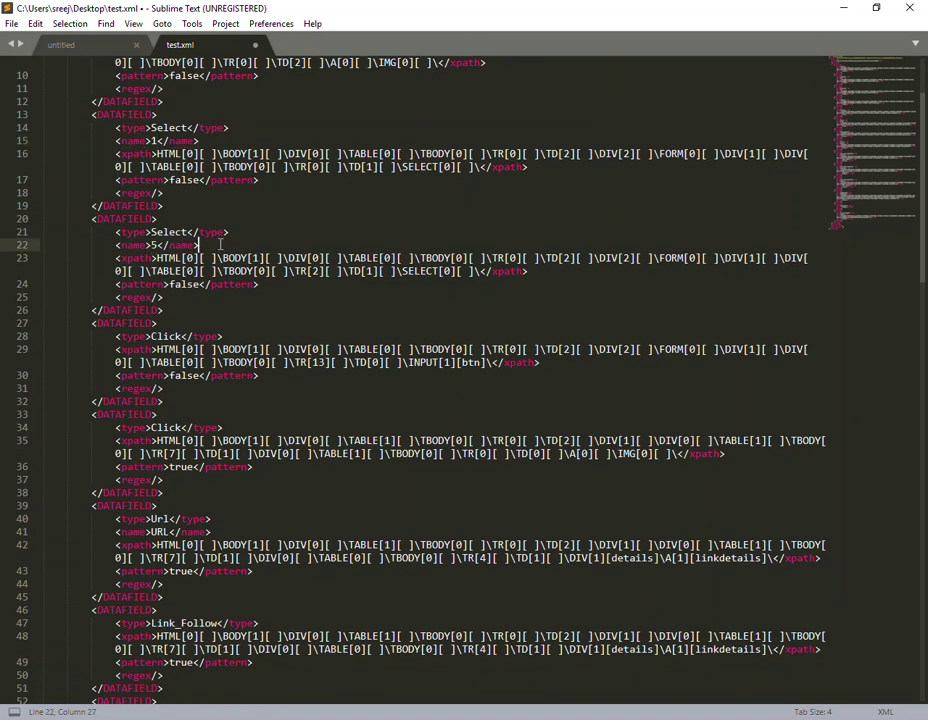
left_click(151, 244)
left_click(182, 243)
double_click(152, 141)
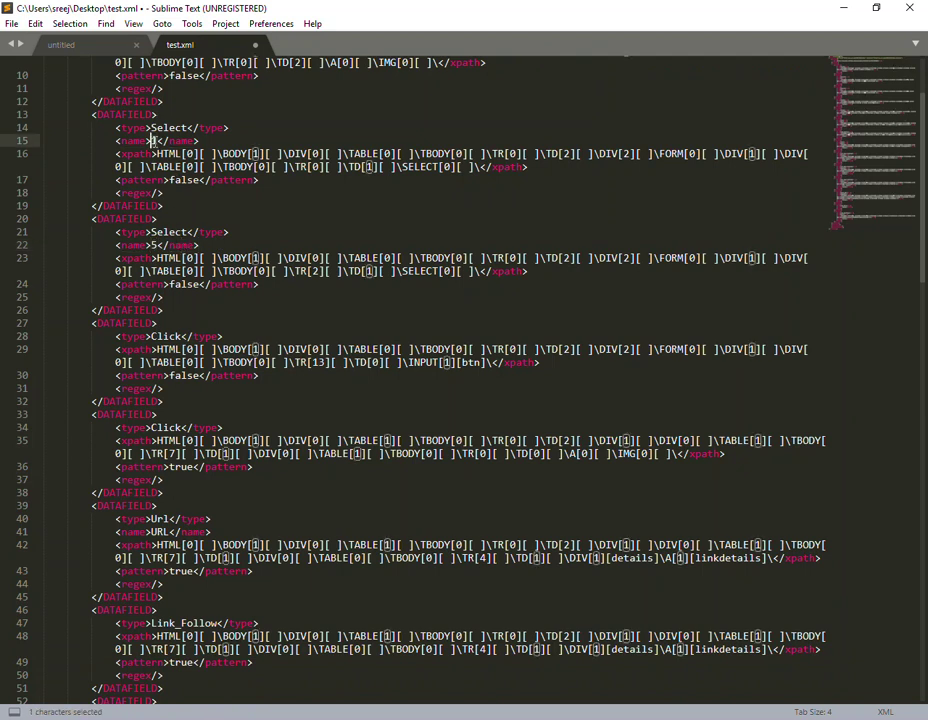
double_click(155, 244)
left_click(157, 245)
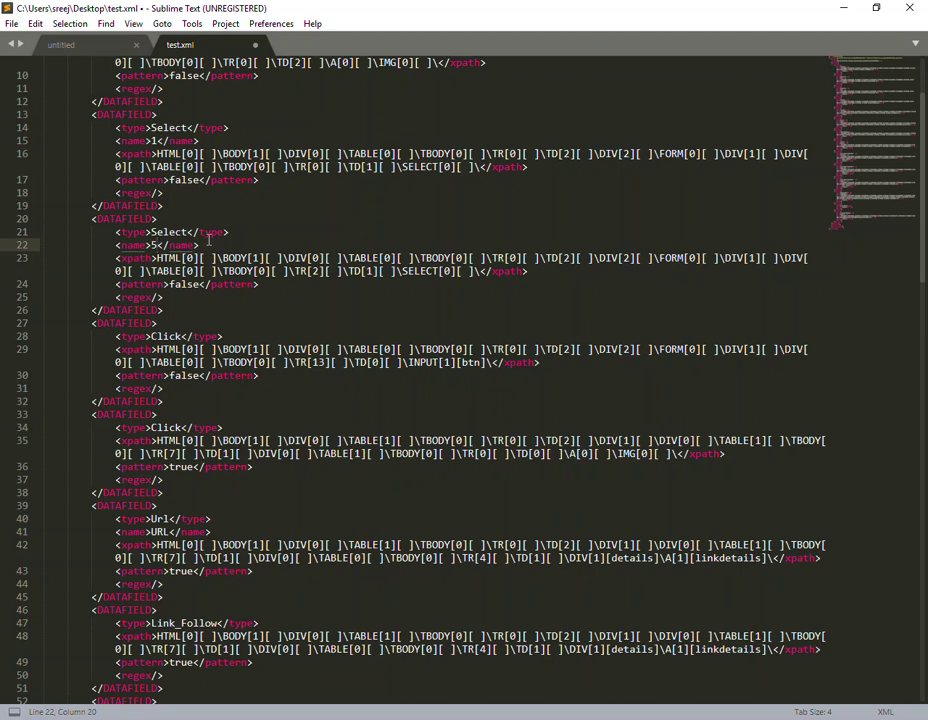
- Switch to WebHarvy and load the Carbook showroom start page from the address suggestions
key("alt+Tab")
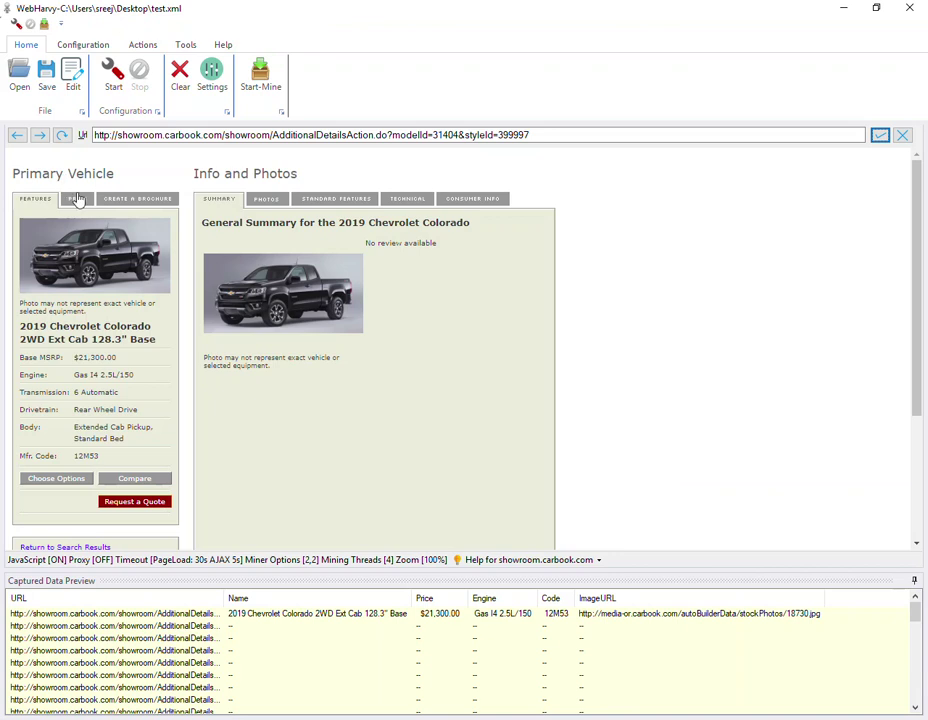
left_click(128, 133)
type("a")
key("BackSpace")
type("s")
key("Down")
key("Down")
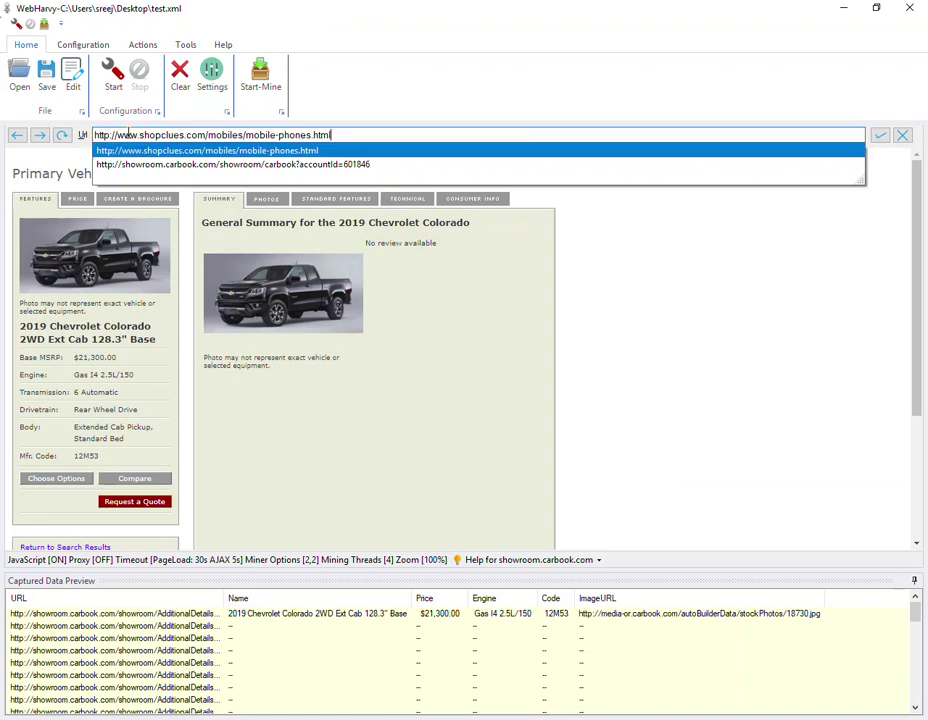
key("Return")
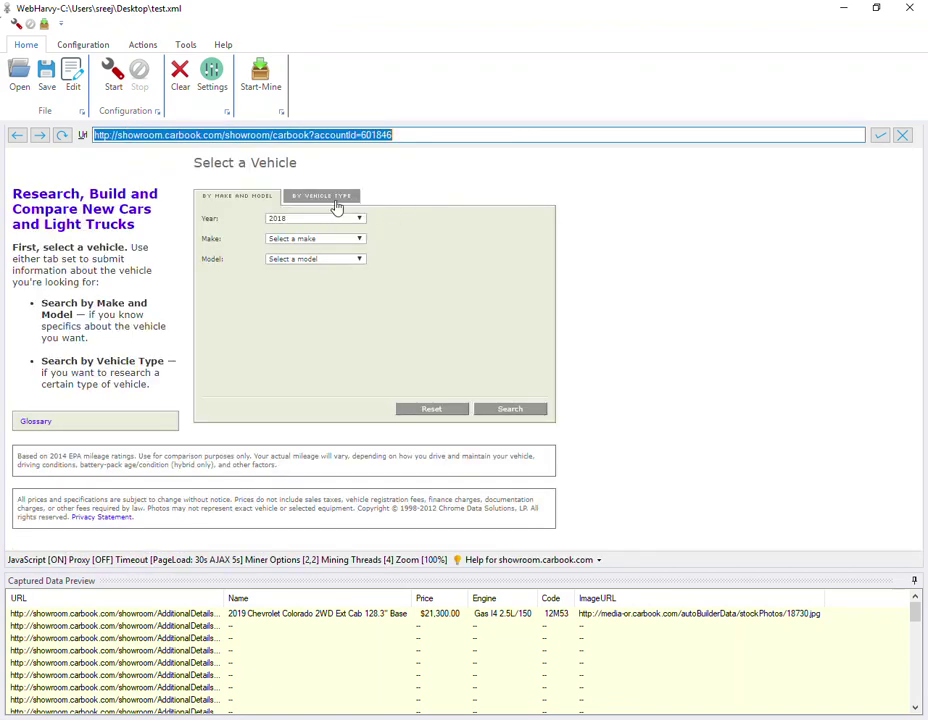
- Open the search by vehicle type, view the Body Style options, and set the Year to 2019
left_click(337, 207)
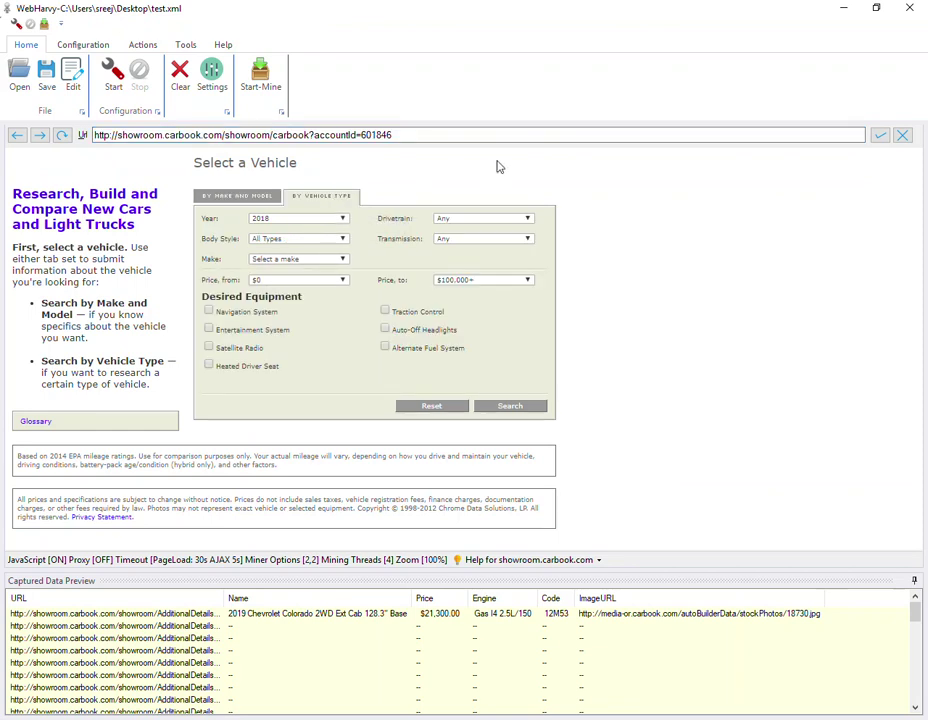
left_click(286, 240)
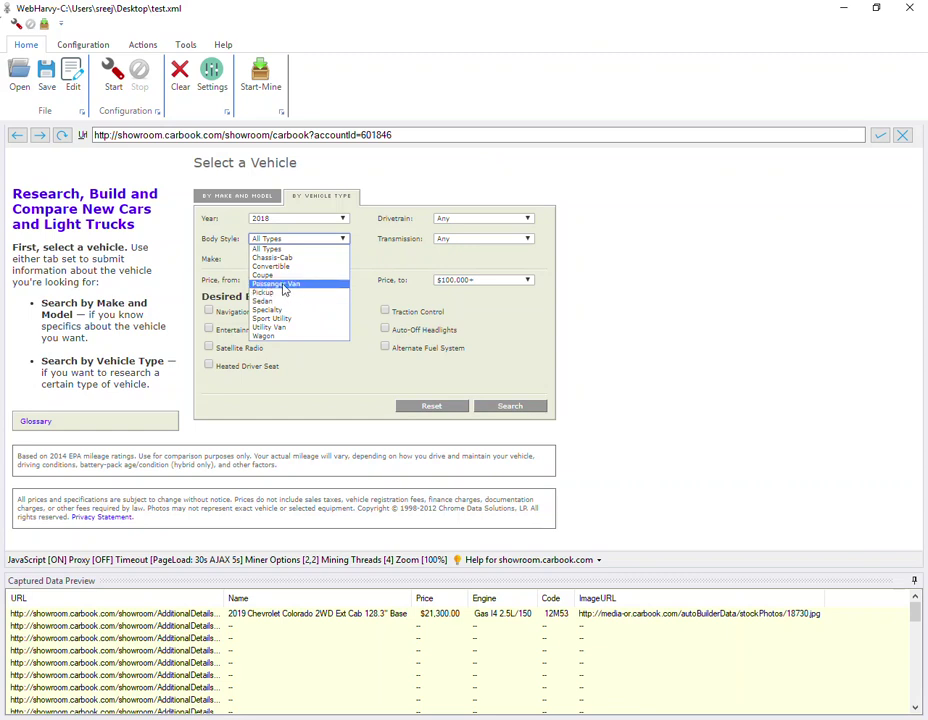
left_click(300, 219)
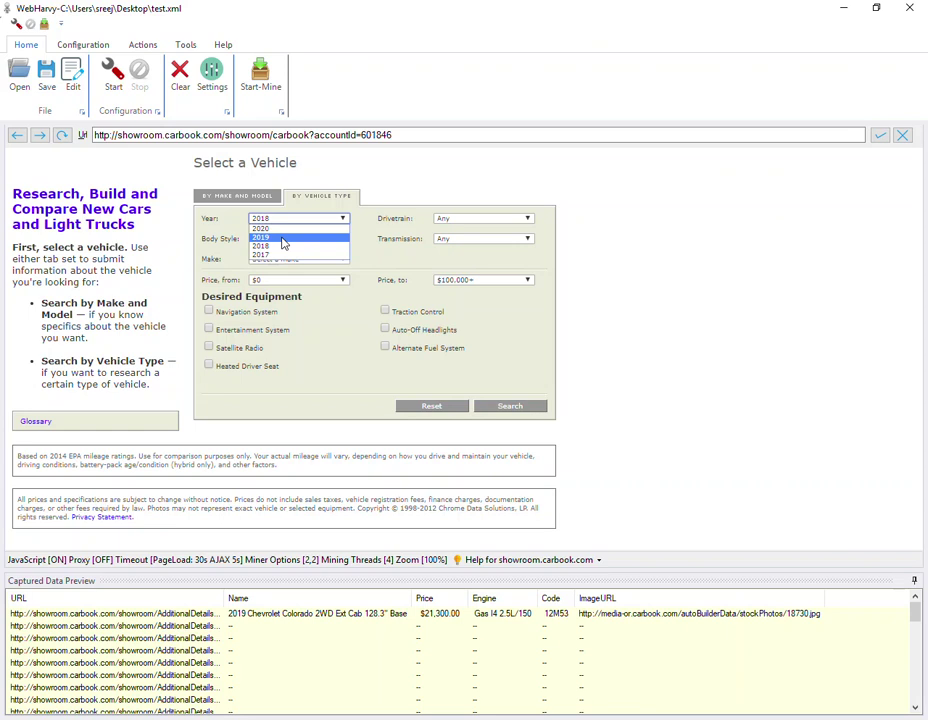
left_click(283, 238)
- Switch to Sublime Text and check the type and name lines of the first Select data field
key("alt+Tab")
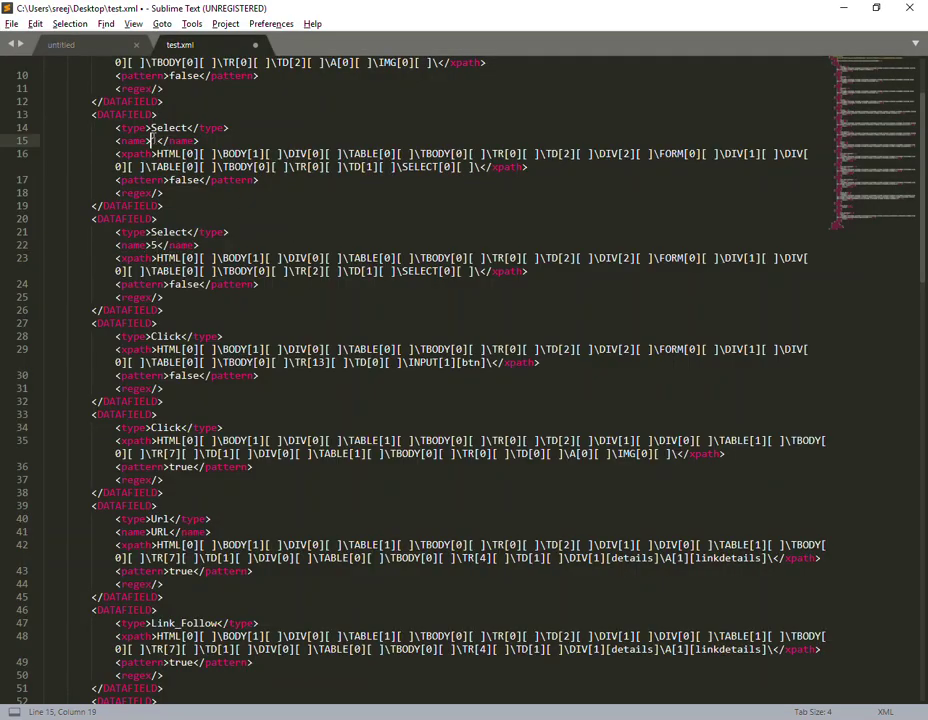
left_click(204, 127)
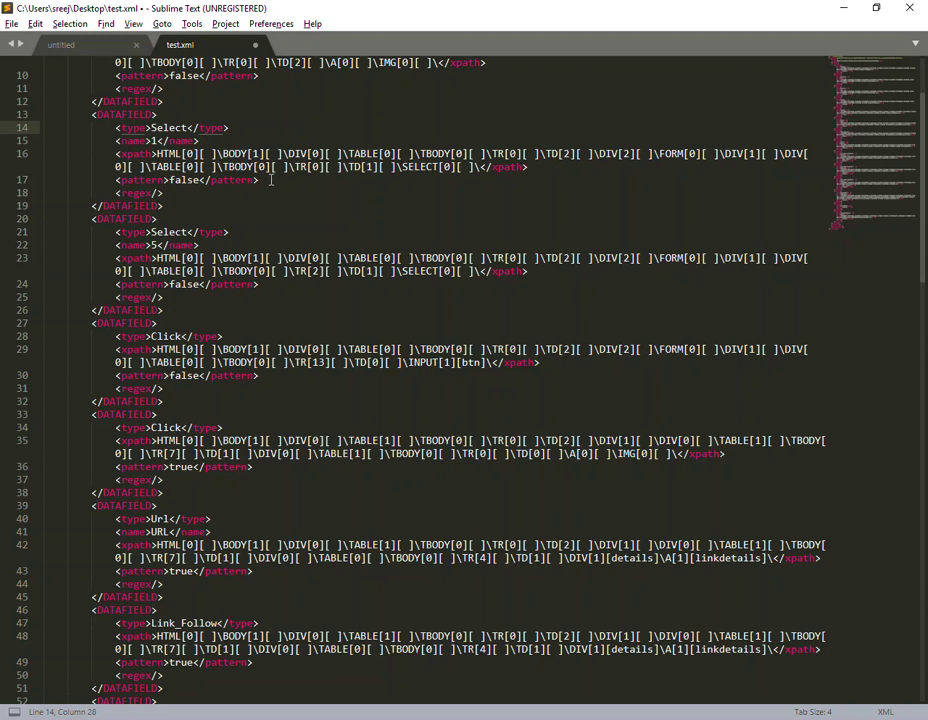
- Switch to WebHarvy, start mining with the saved configuration, and look through the rows collected in the miner window
key("alt+Tab")
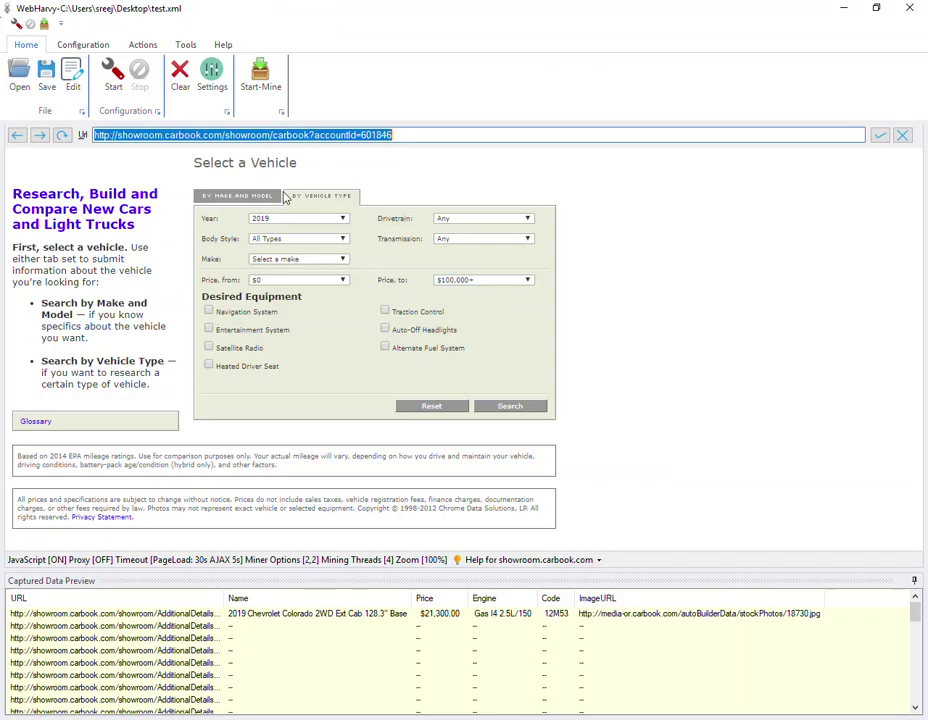
left_click(259, 87)
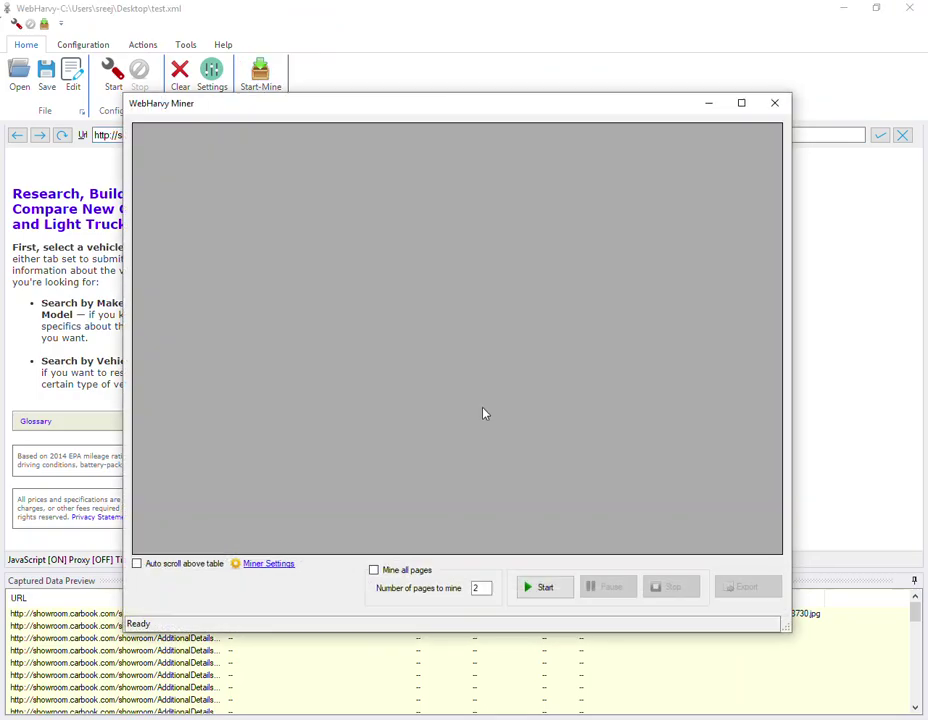
left_click(540, 588)
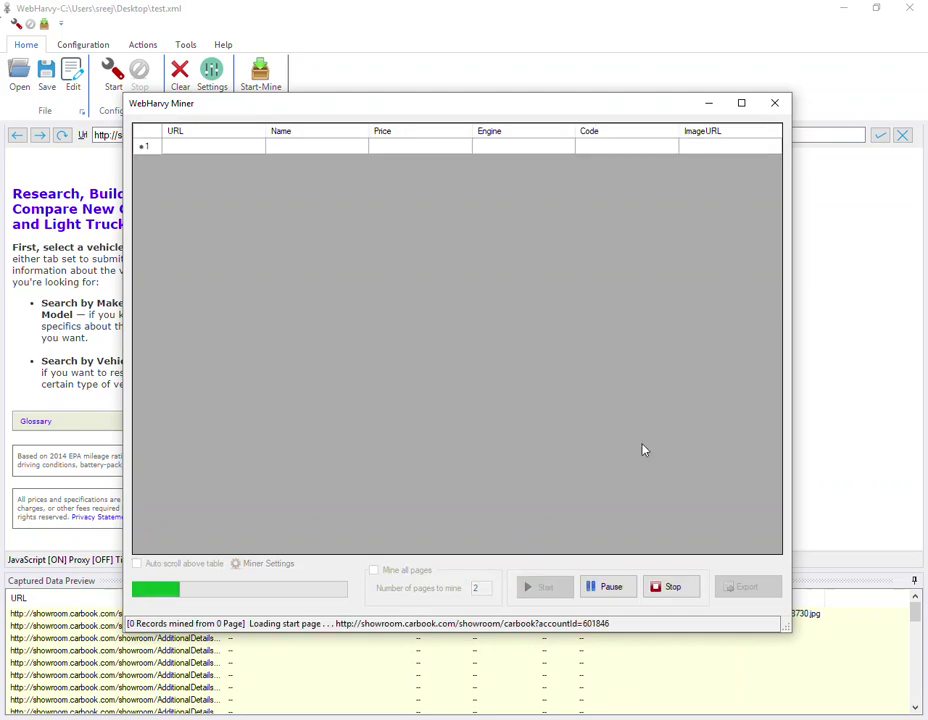
left_click_drag(520, 104, 485, 71)
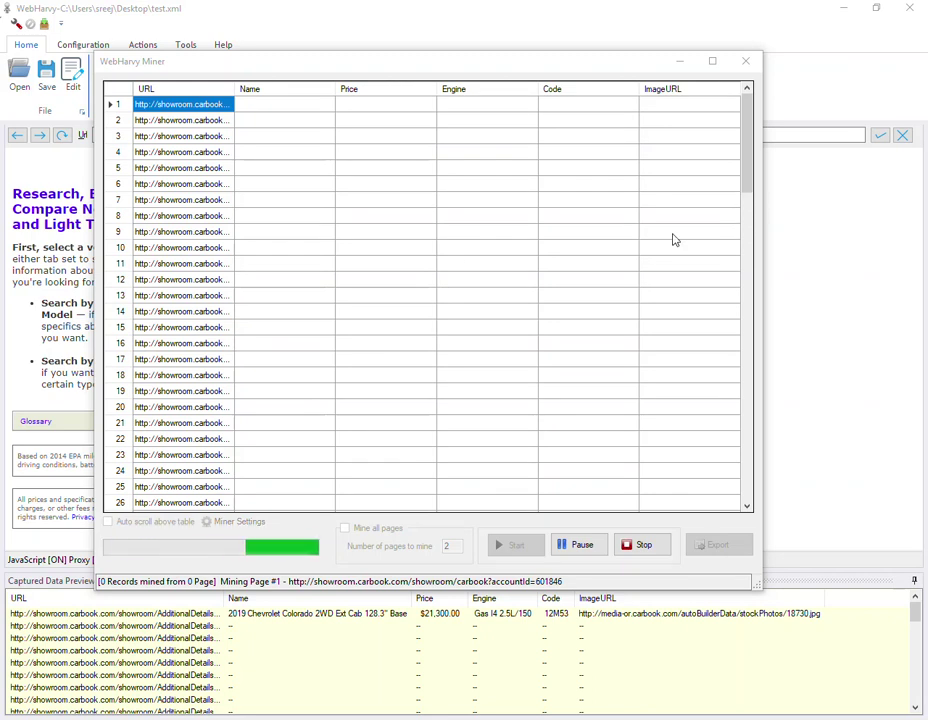
scroll(673, 240, "down", 20)
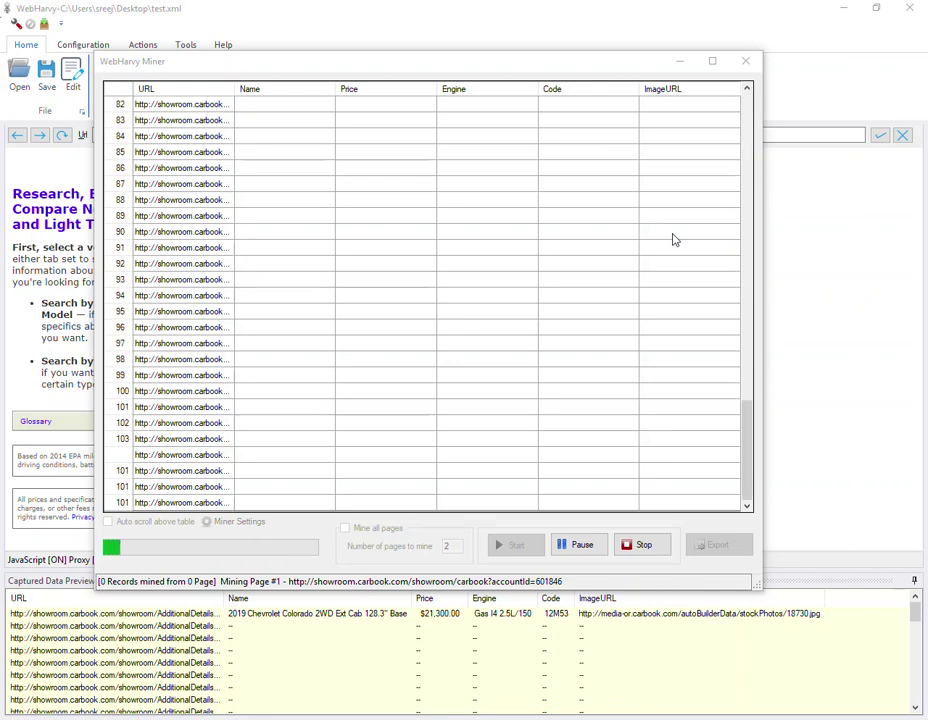
scroll(673, 240, "up", 20)
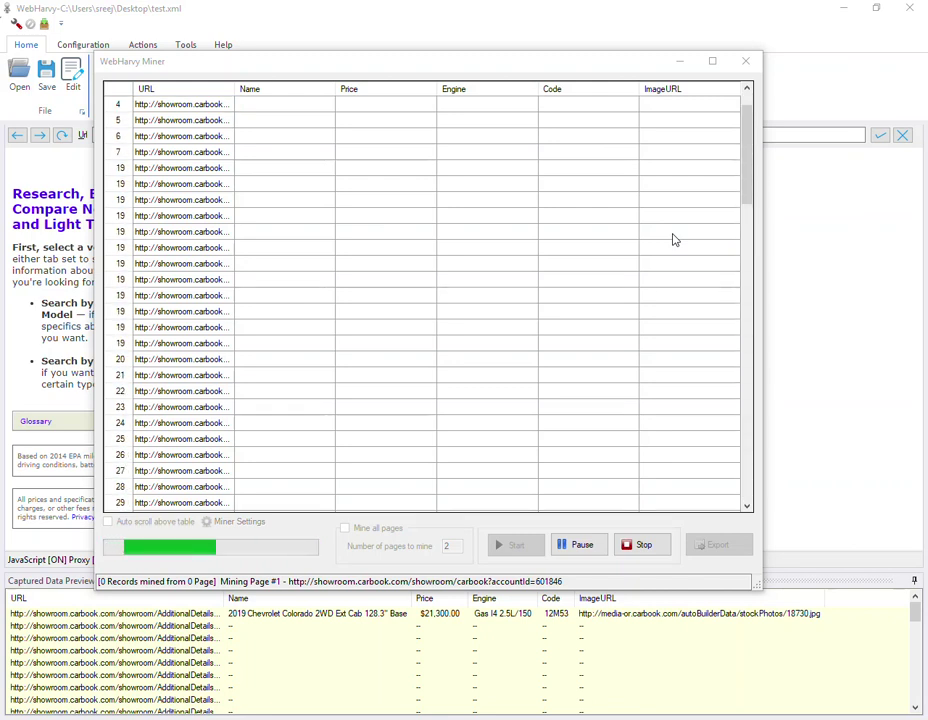